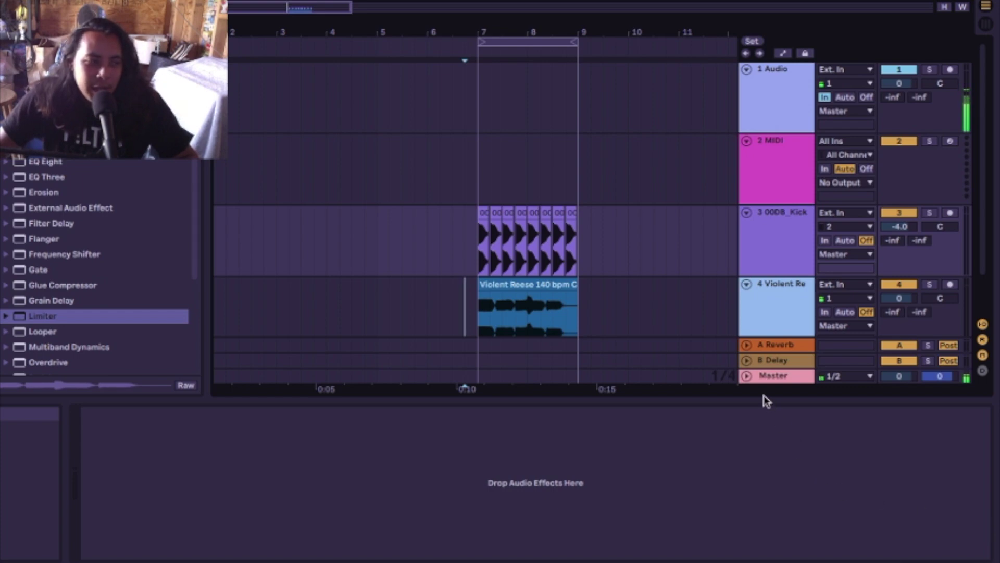
# Step: Audition the soloed kick track from bar 7, ending with its solo switched off
pyautogui.click(475, 257)
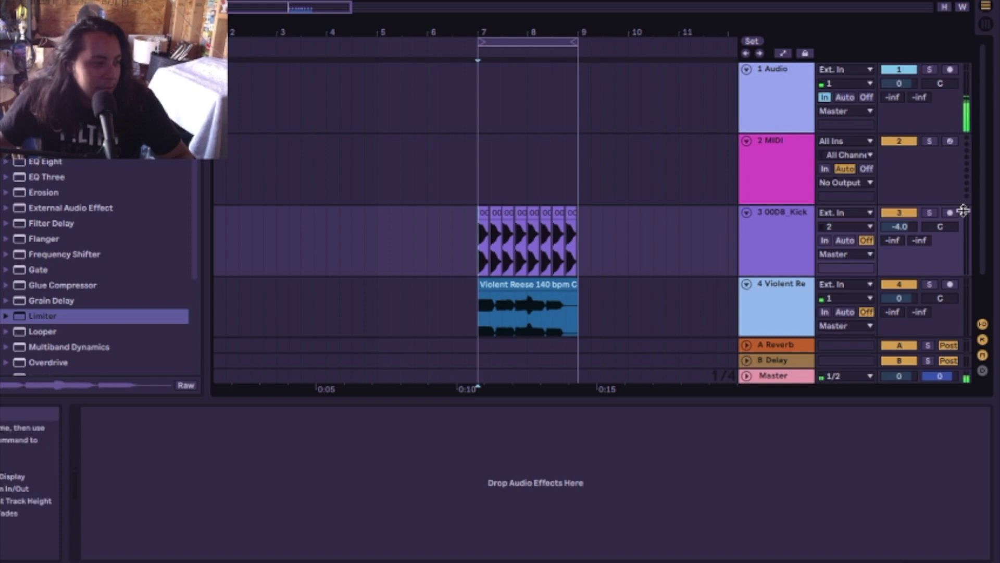
pyautogui.click(932, 212)
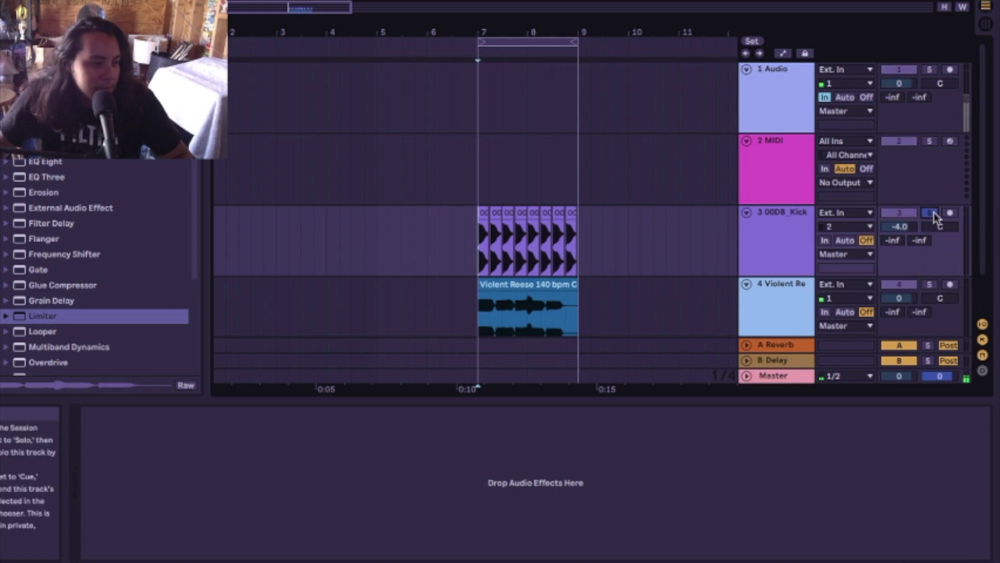
pyautogui.press('space')
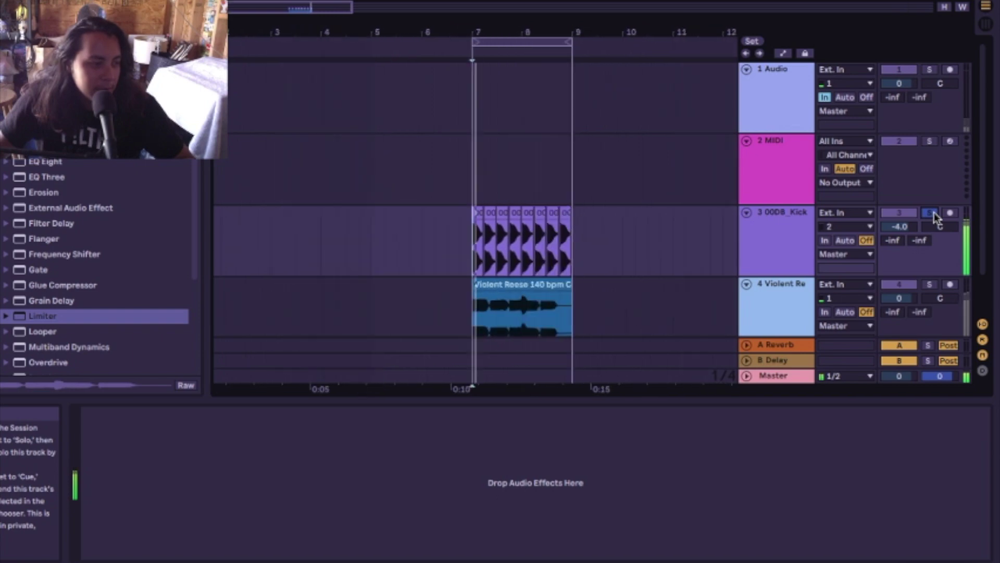
pyautogui.click(933, 212)
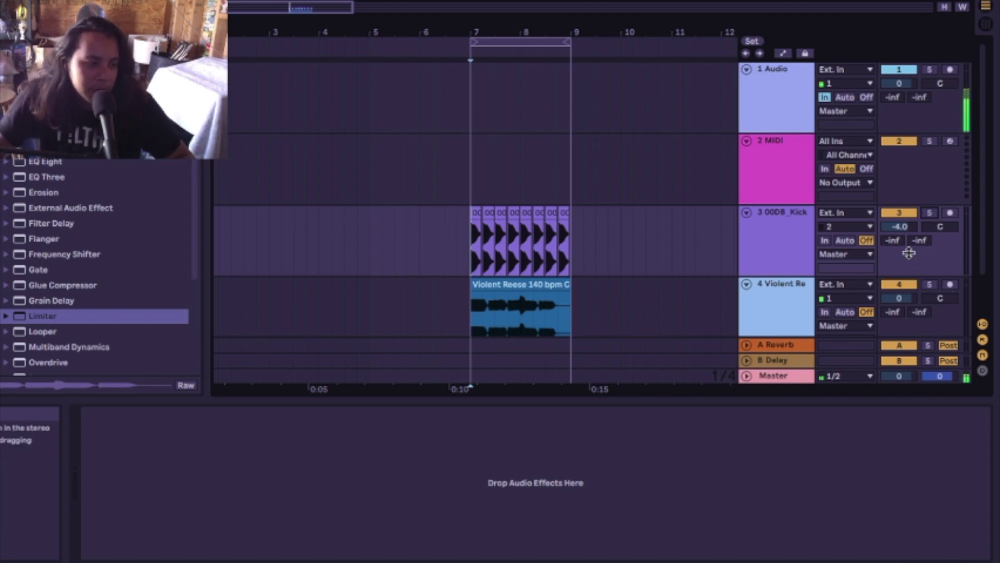
# Step: Mute the kick track to audition the Violent Reese bass alone, ending with the kick track reactivated
pyautogui.click(899, 214)
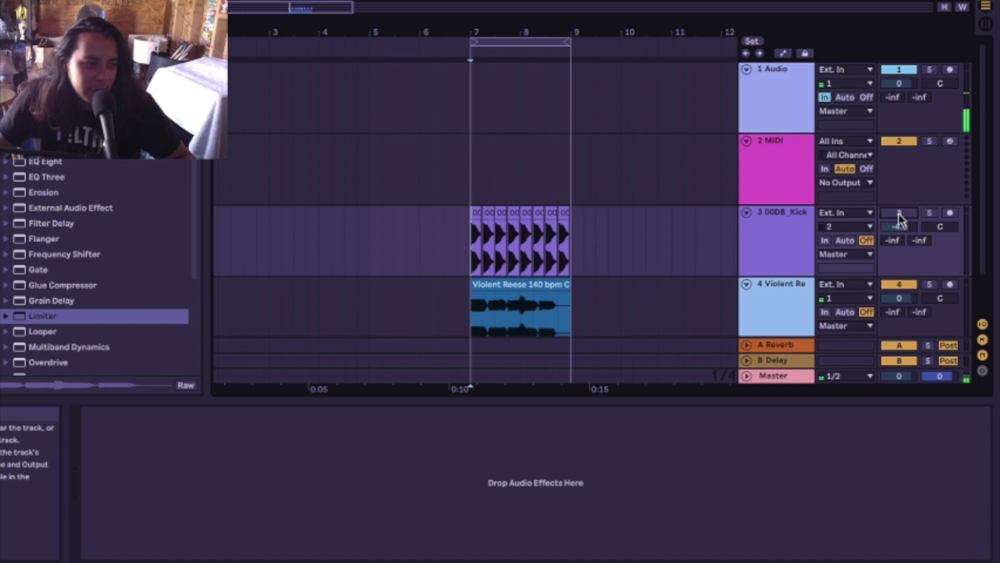
pyautogui.press('space')
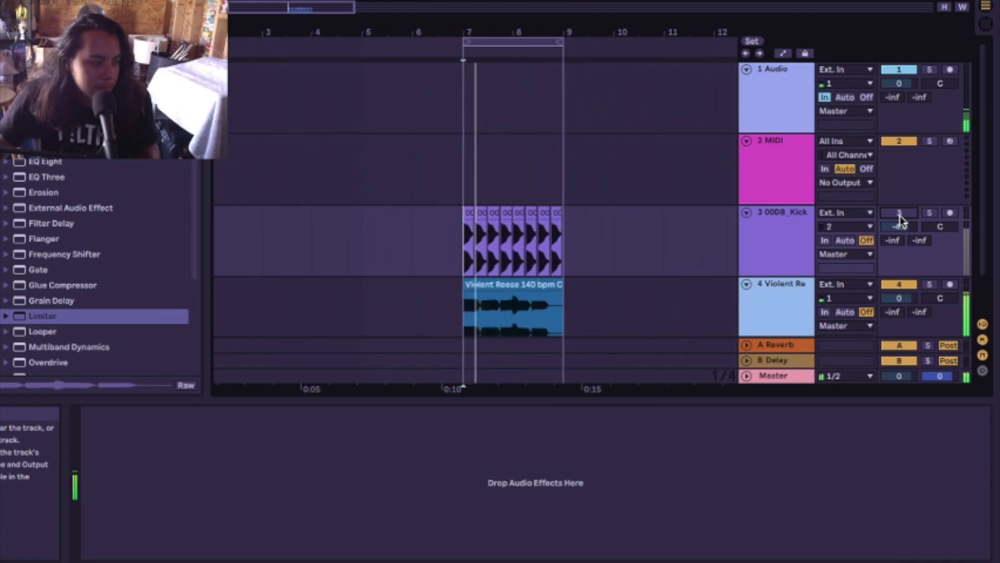
pyautogui.press('space')
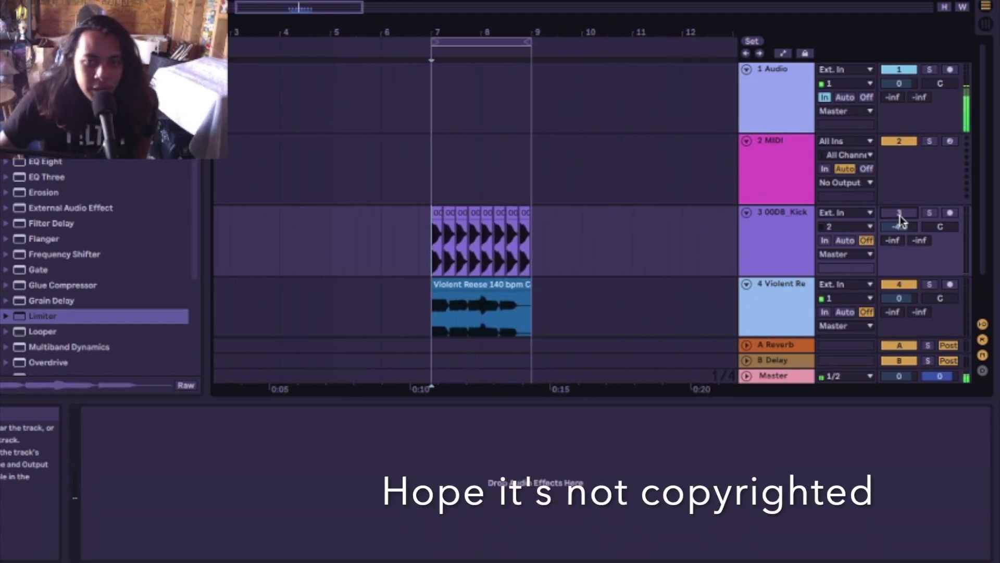
pyautogui.click(899, 214)
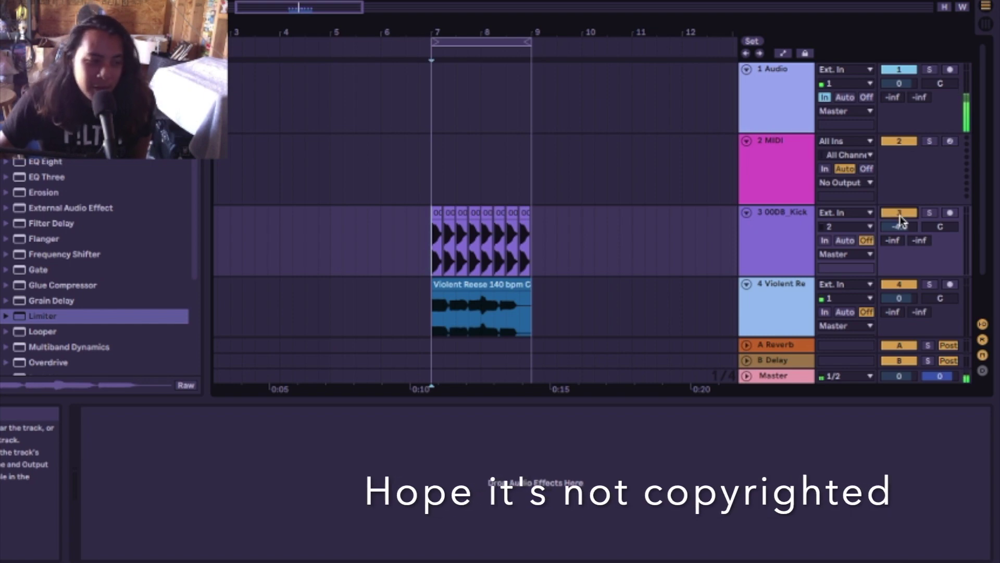
# Step: Add a Compressor audio effect to the Violent Reese track
pyautogui.click(766, 302)
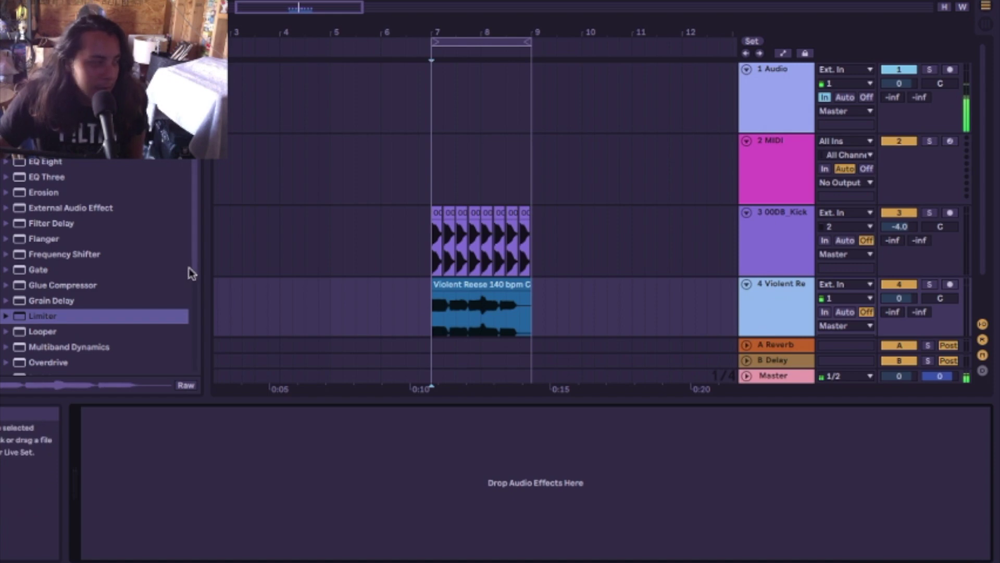
pyautogui.moveTo(190, 272); pyautogui.dragTo(199, 229)
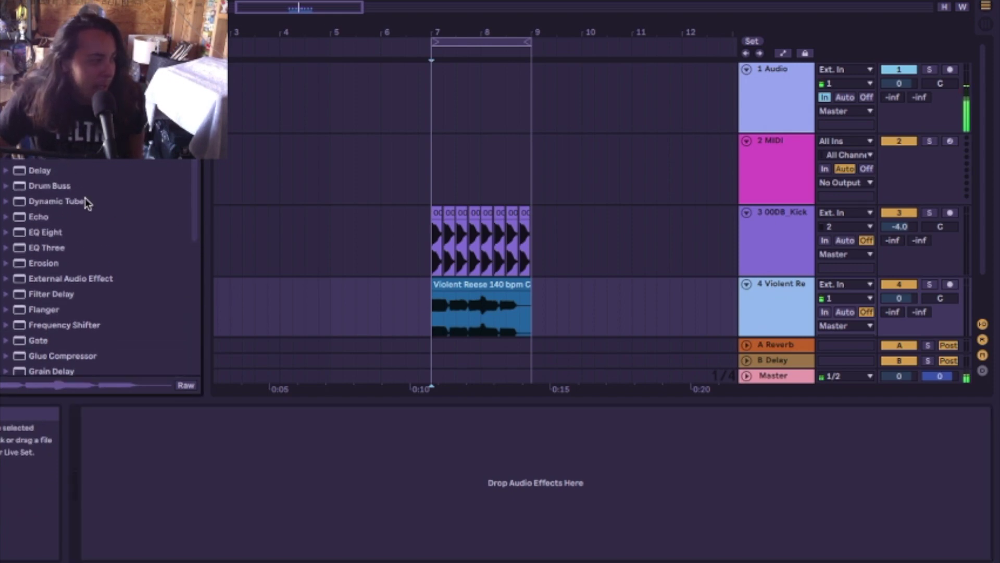
pyautogui.doubleClick(45, 139)
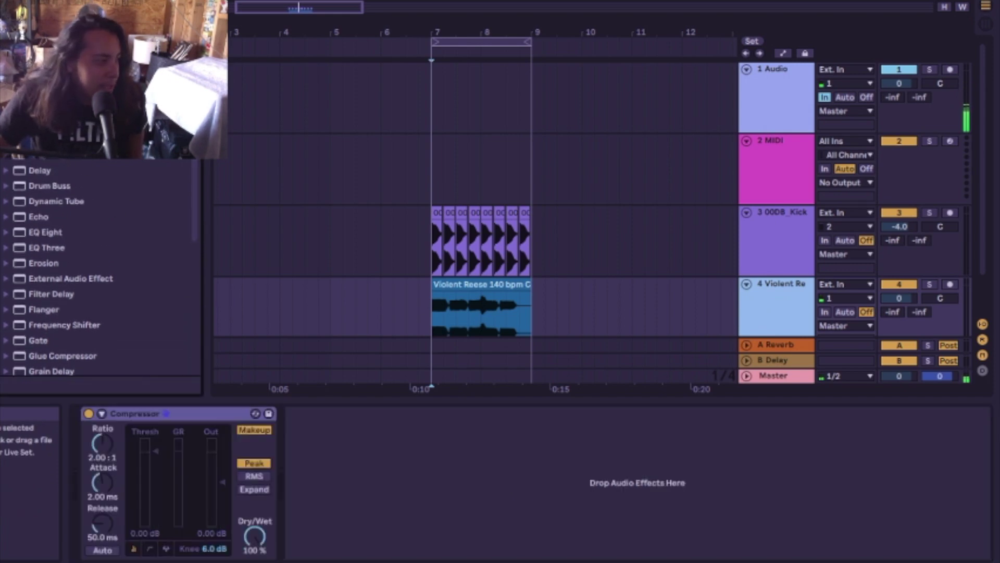
# Step: Expand the Compressor's sidechain section, enable Sidechain and set Audio From to 3-00DB Kick 5
pyautogui.click(101, 414)
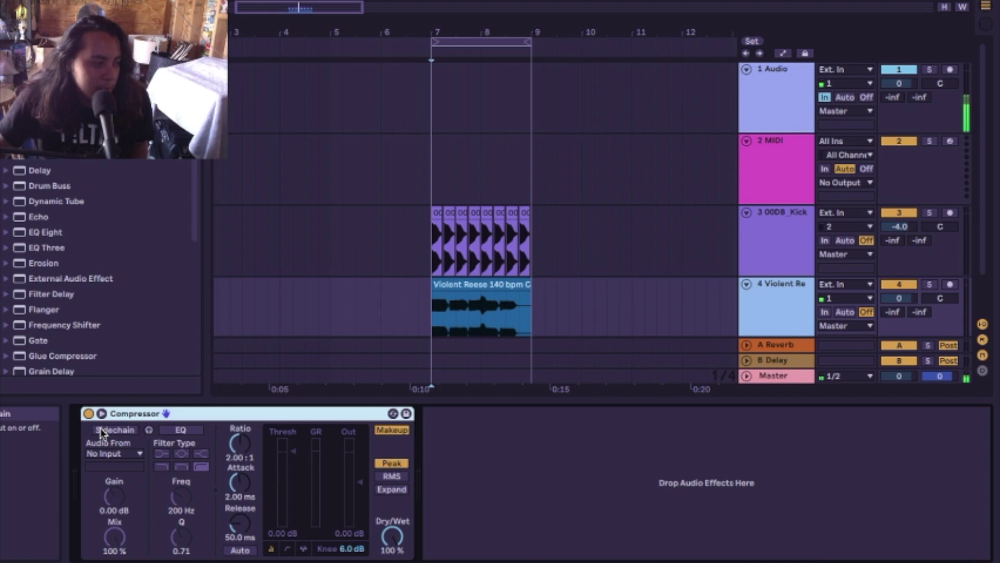
pyautogui.click(102, 414)
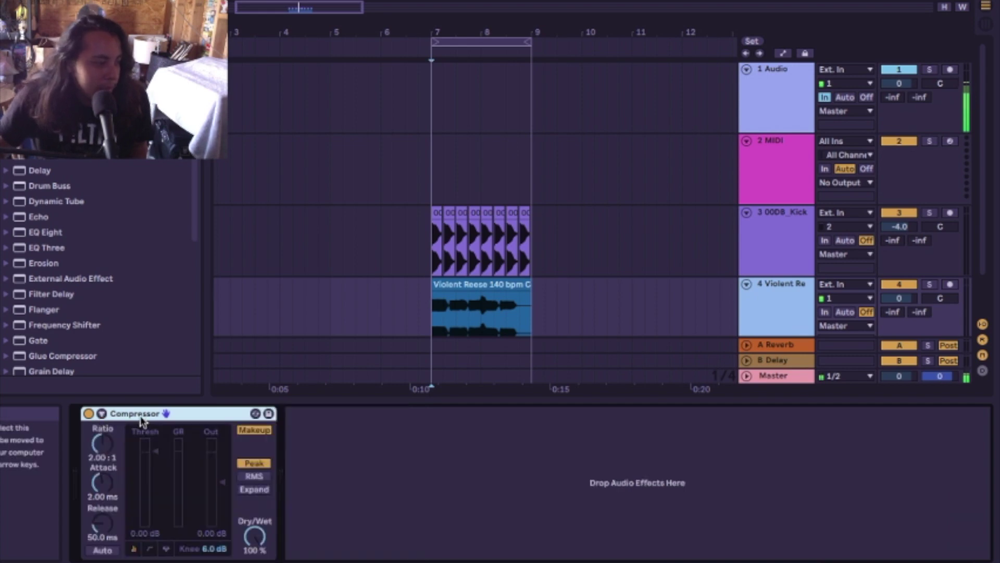
pyautogui.click(102, 413)
pyautogui.click(101, 413)
pyautogui.click(102, 413)
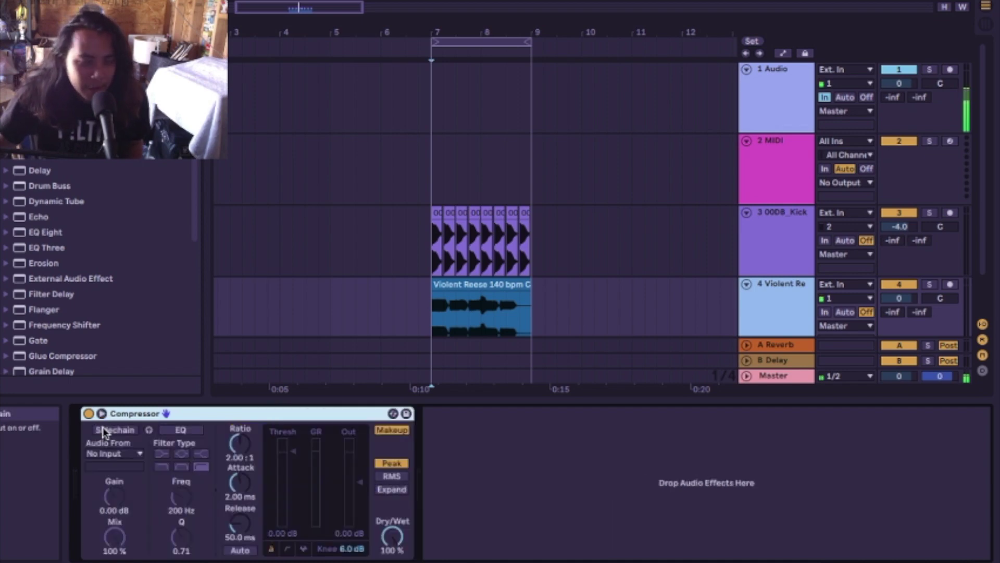
pyautogui.click(111, 433)
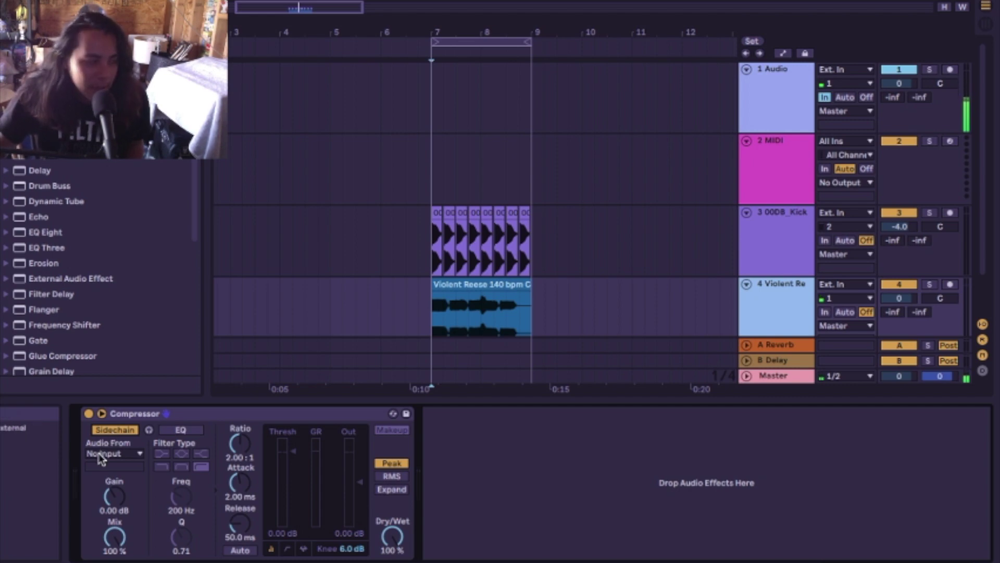
pyautogui.click(102, 454)
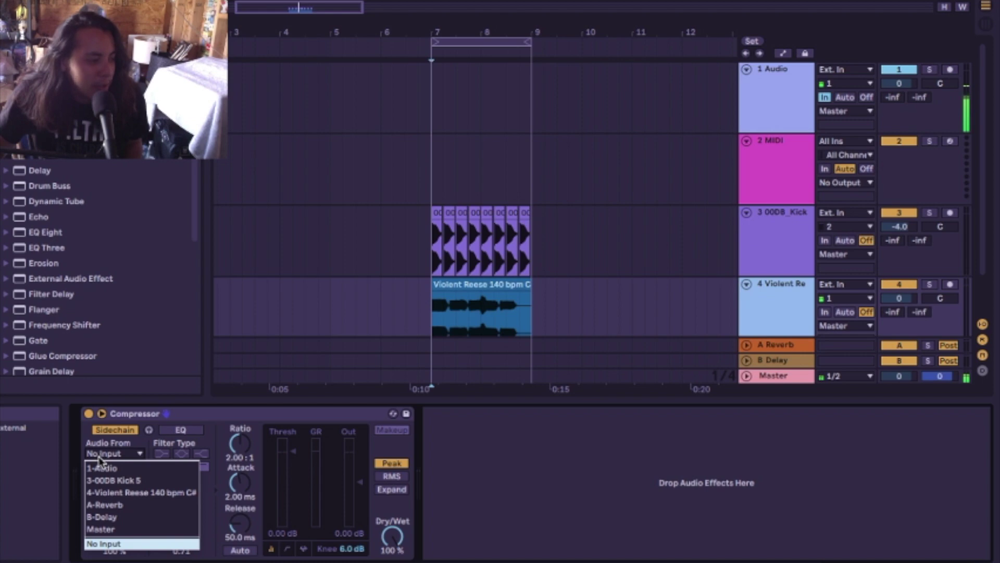
pyautogui.click(123, 481)
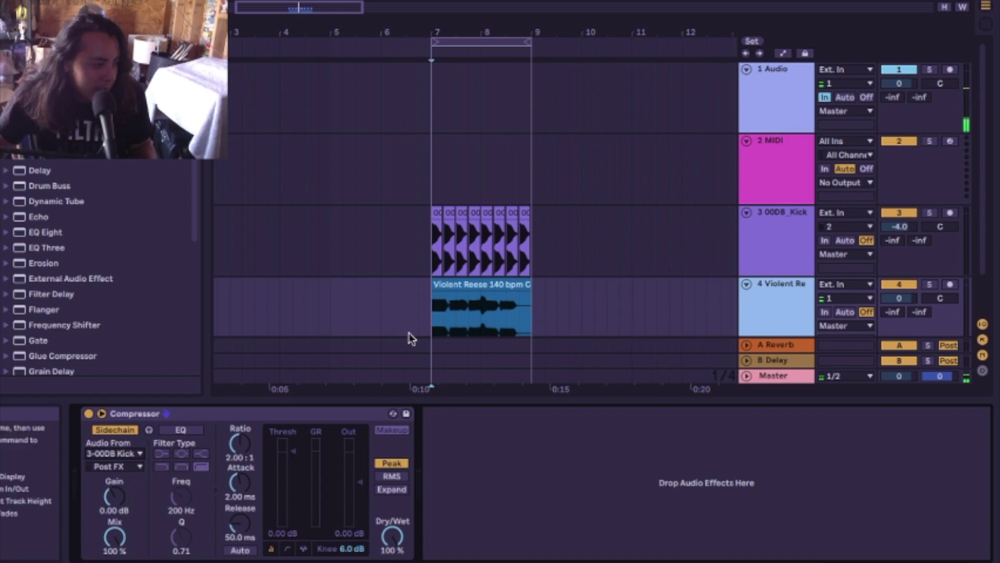
# Step: Show the Compressor's activity view on the Violent Reese track and play the loop to examine the sidechain signal
pyautogui.click(780, 295)
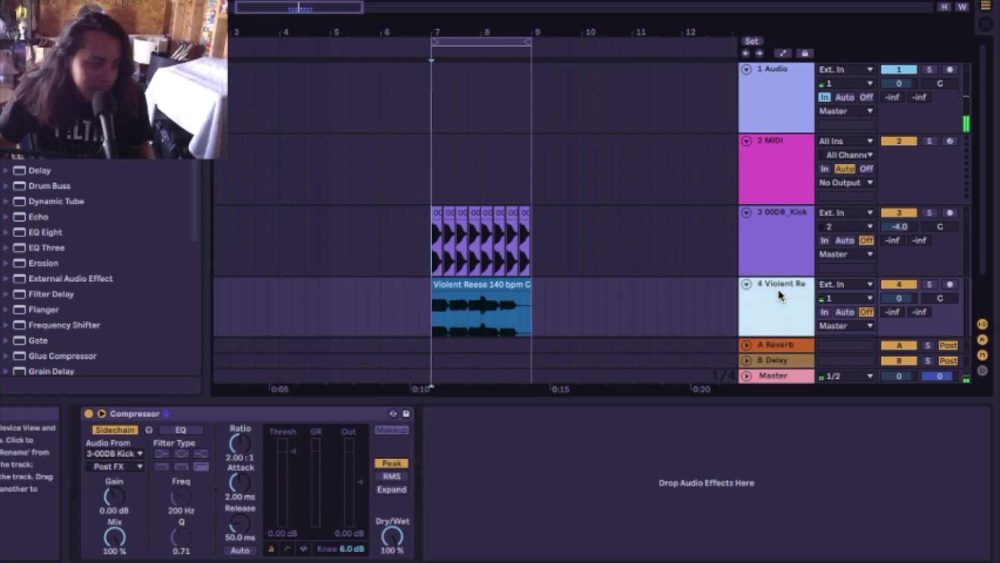
pyautogui.click(284, 421)
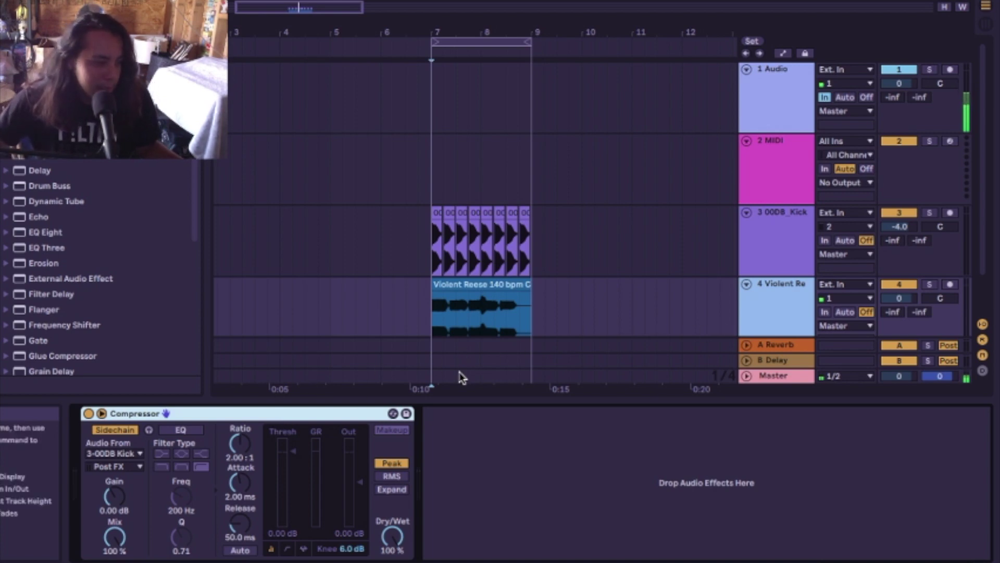
pyautogui.click(305, 549)
pyautogui.press('space')
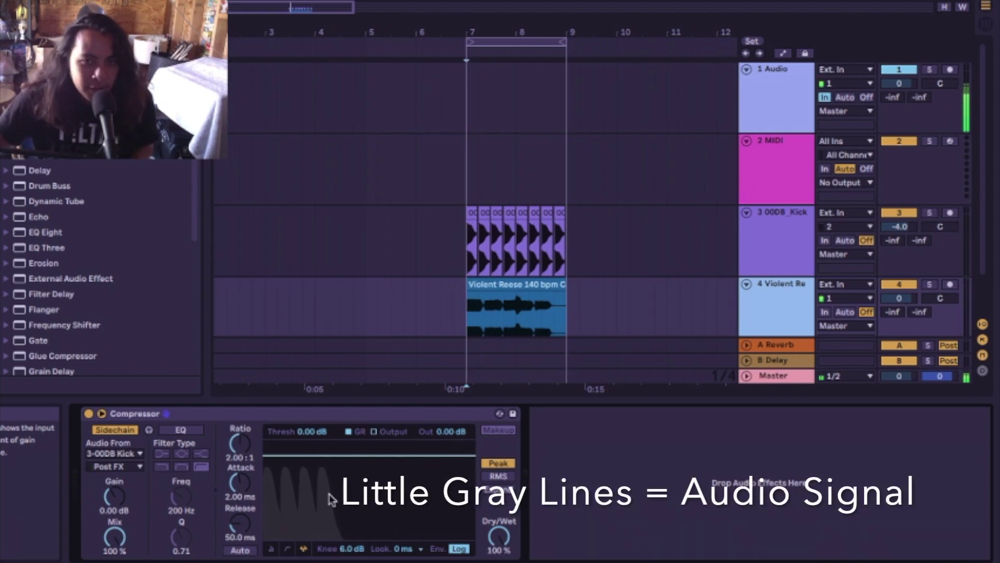
pyautogui.press('space')
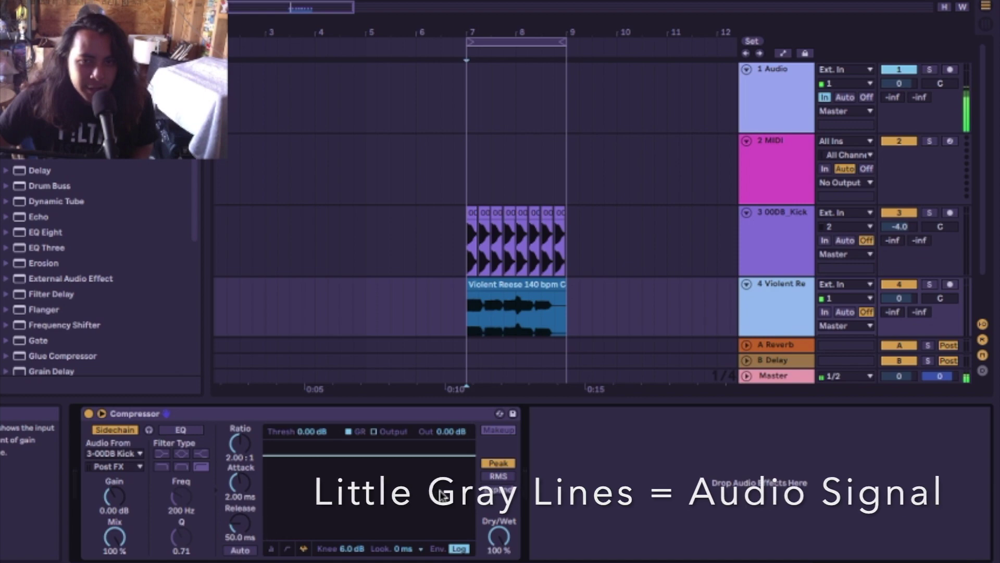
# Step: Compare the Compressor's input signal during playback with Sidechain disabled, ending with Sidechain enabled again
pyautogui.click(127, 434)
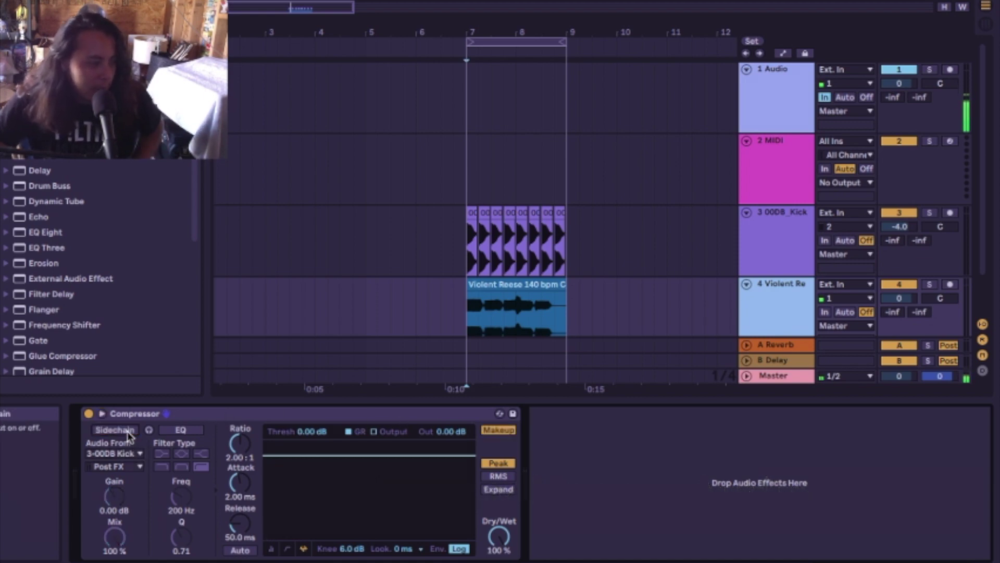
pyautogui.click(498, 430)
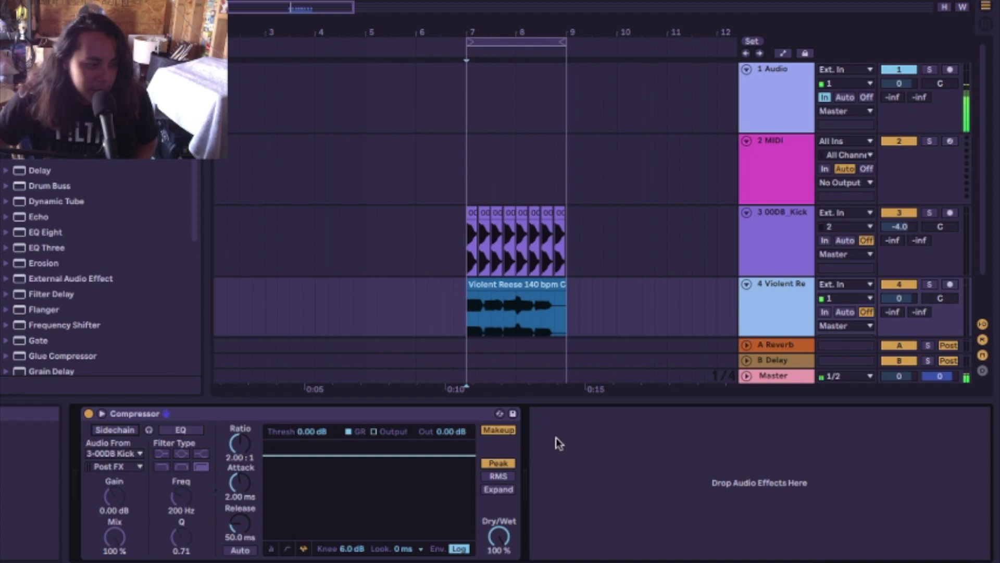
pyautogui.press('space')
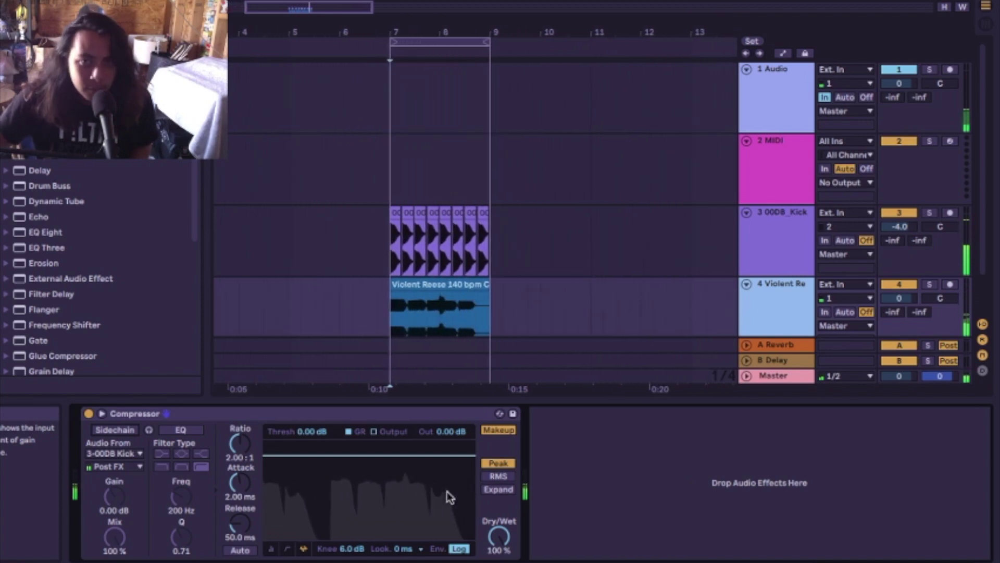
pyautogui.click(116, 432)
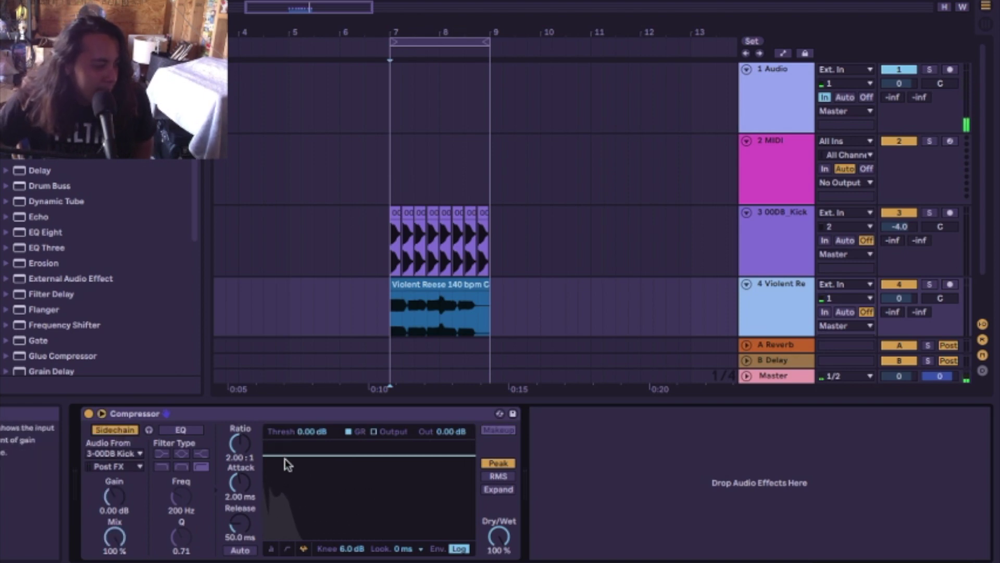
# Step: Lower the Compressor's threshold to -28.1 dB, finishing the adjustment in the collapsed meter view
pyautogui.moveTo(370, 455); pyautogui.dragTo(370, 492)
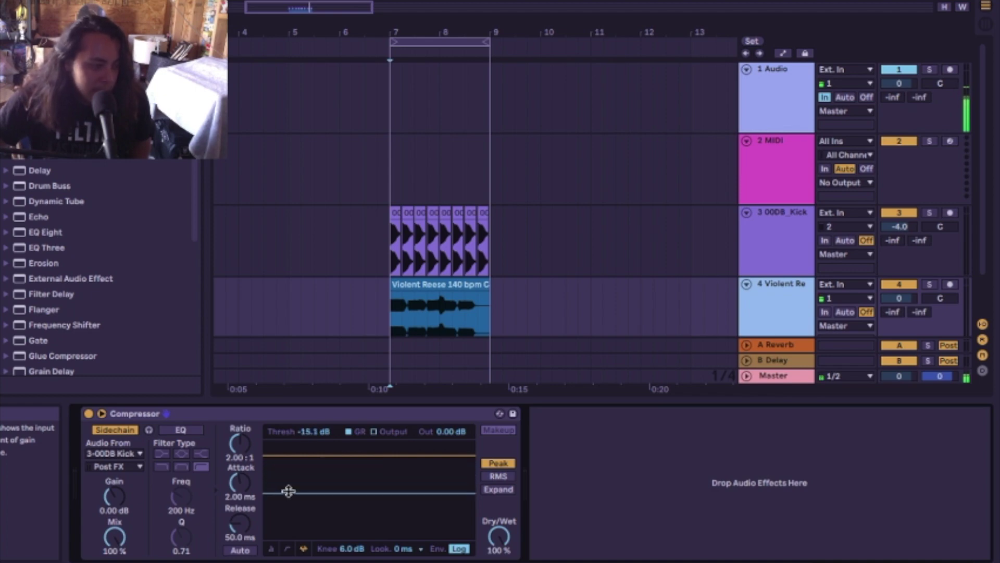
pyautogui.click(271, 548)
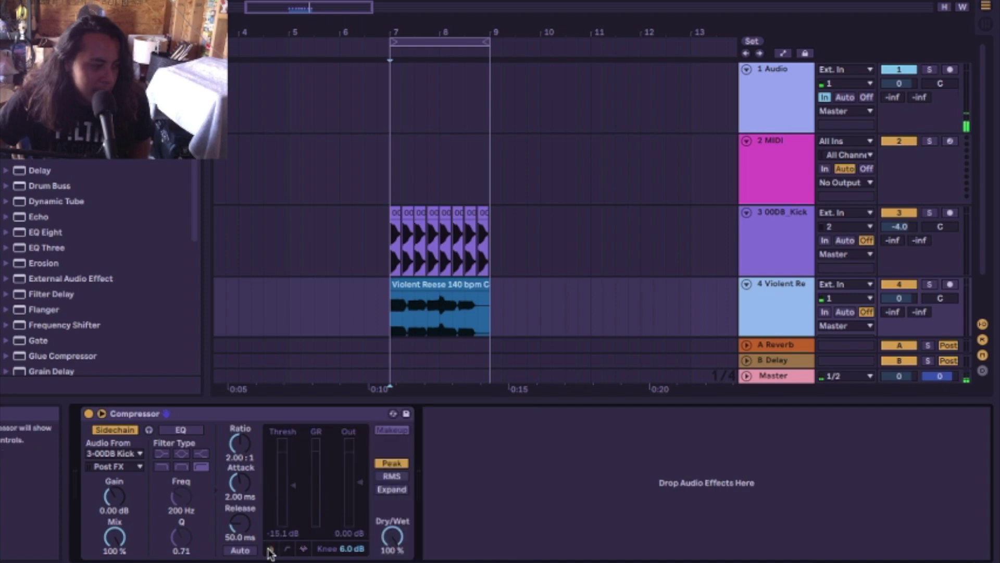
pyautogui.moveTo(296, 487); pyautogui.dragTo(293, 504)
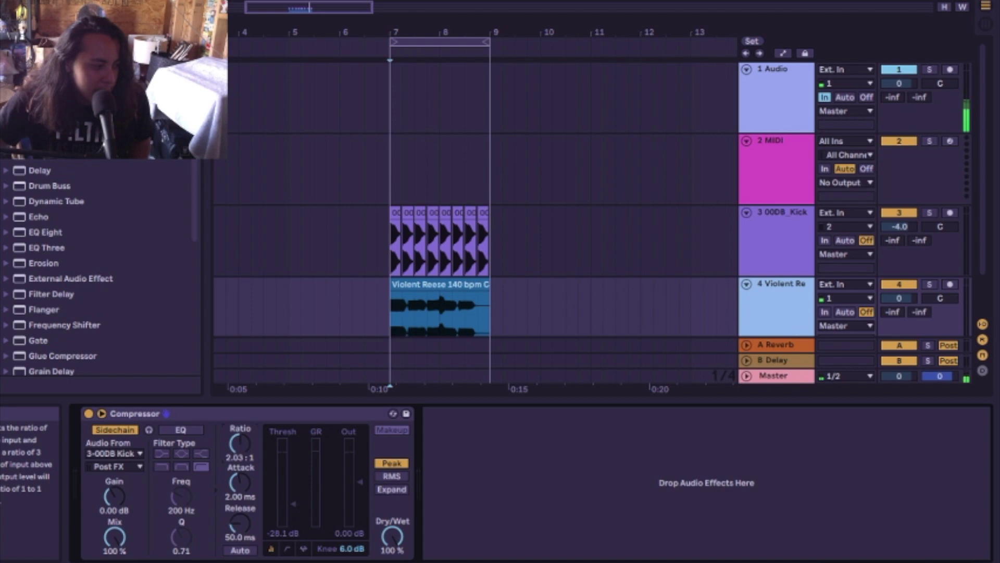
# Step: Set the Compressor's ratio to 3.82:1 and attack to 0.01 ms, and play the loop to hear the ducking
pyautogui.moveTo(240, 444); pyautogui.dragTo(239, 442)
pyautogui.moveTo(239, 482); pyautogui.dragTo(240, 493)
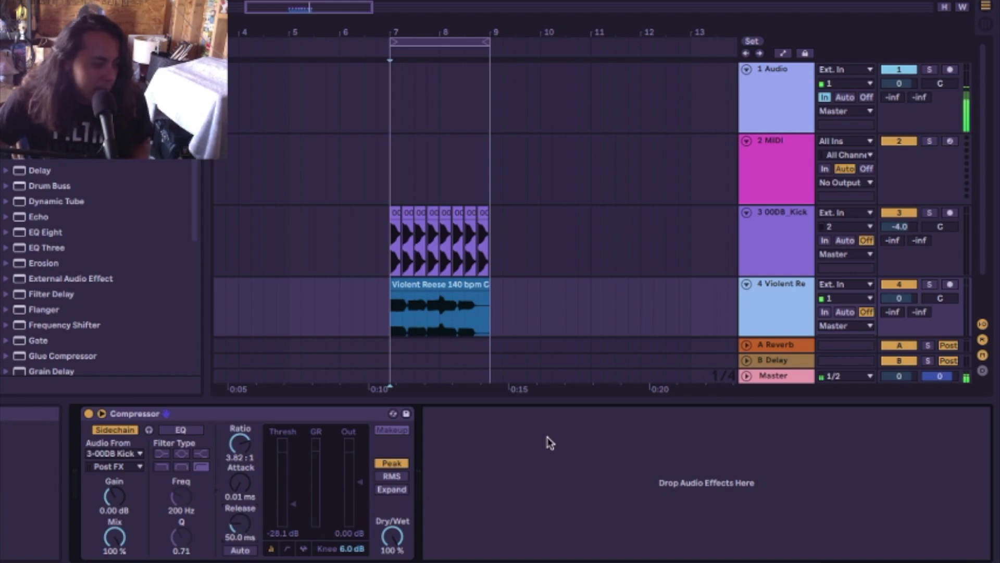
pyautogui.press('space')
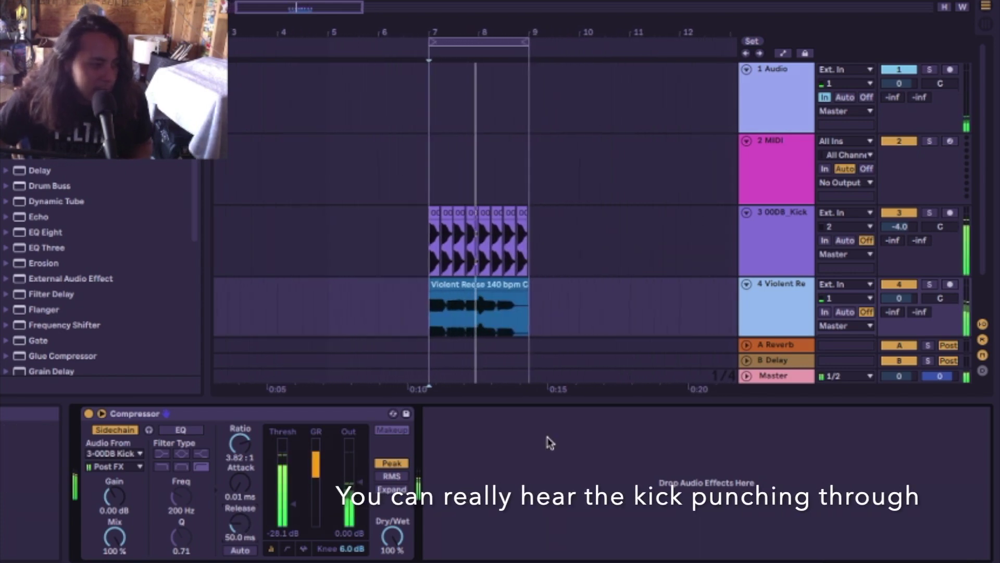
pyautogui.press('space')
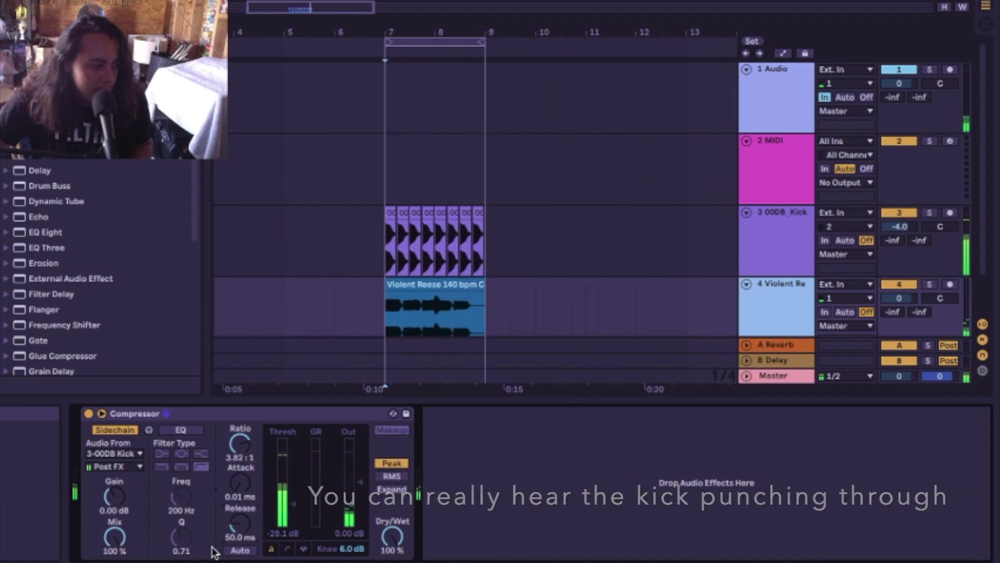
# Step: Shorten the Compressor's release to 22.2 ms and play the loop to check it
pyautogui.moveTo(239, 534); pyautogui.dragTo(239, 555)
pyautogui.press('space')
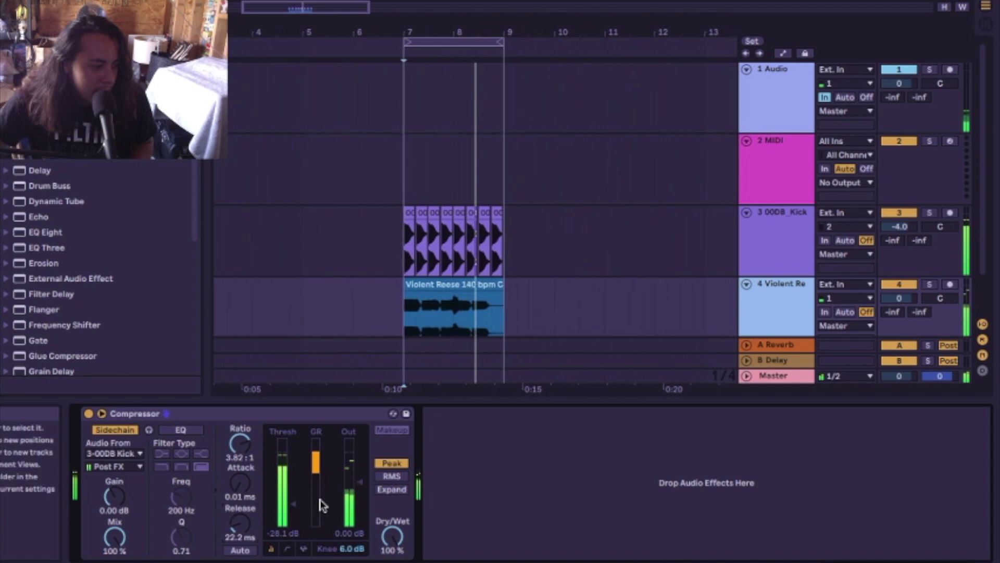
pyautogui.press('space')
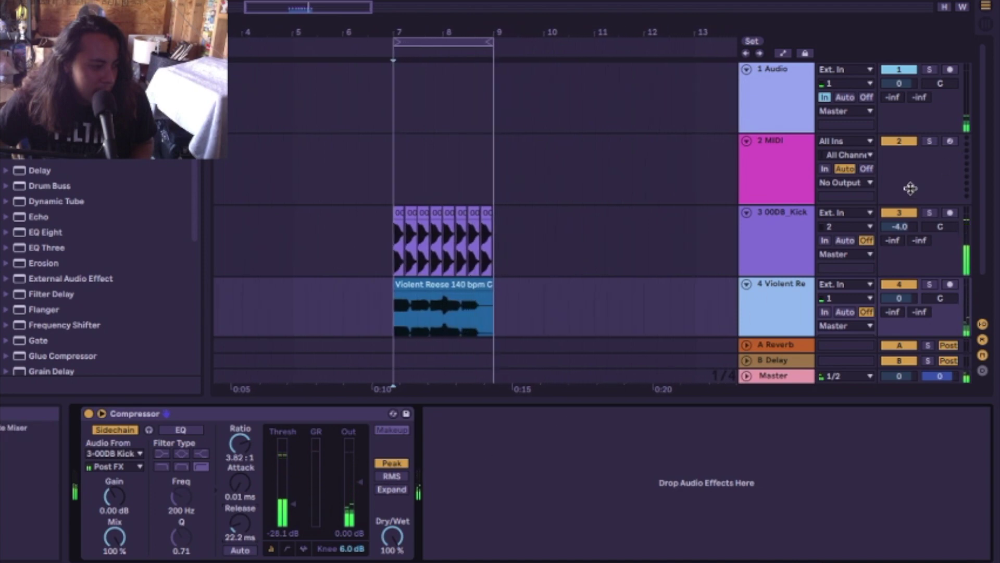
# Step: Mute the kick track and play the loop to hear the sidechained bass alone
pyautogui.click(900, 213)
pyautogui.press('space')
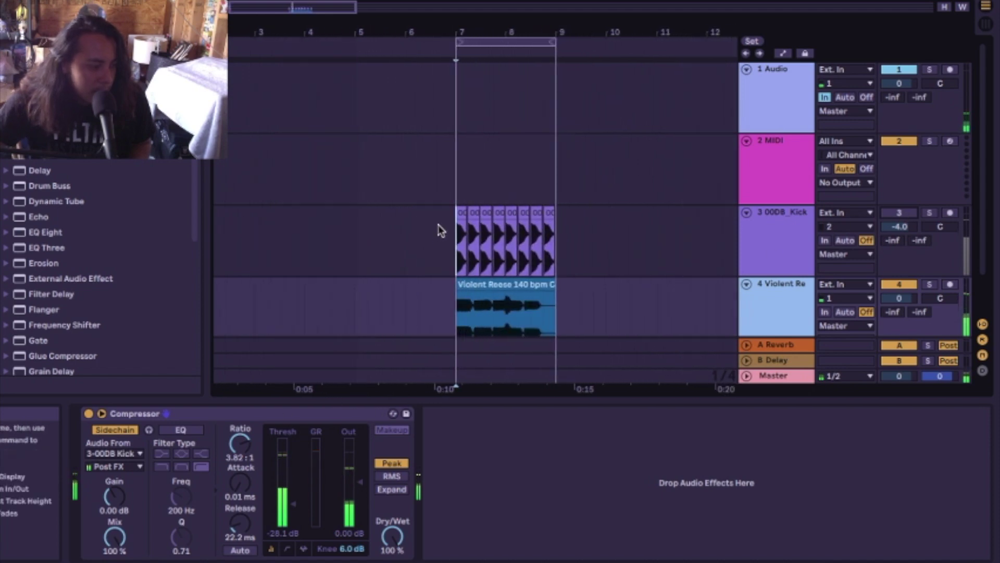
# Step: Delete the second and fourth kick clips in the loop on the kick track
pyautogui.rightClick(472, 212)
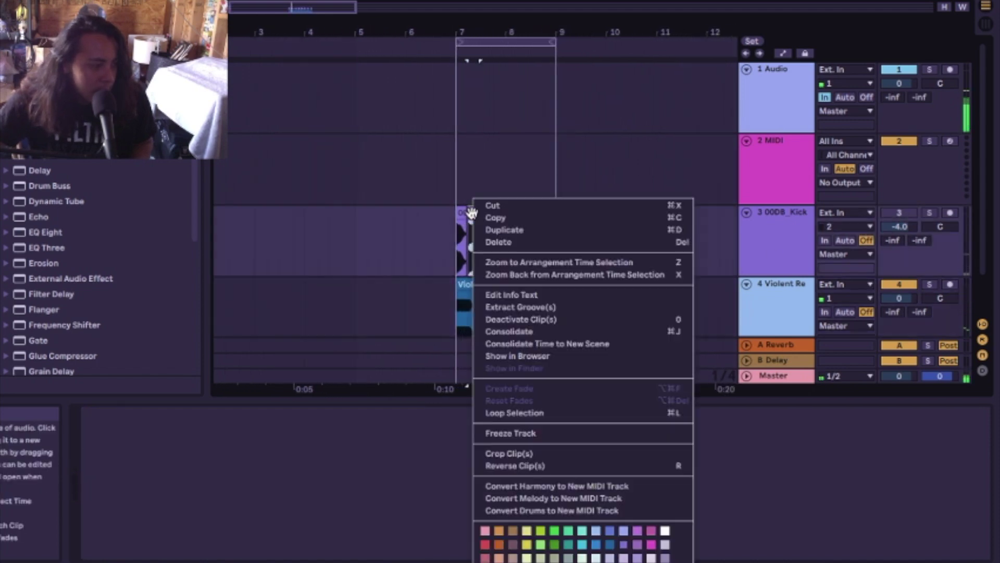
pyautogui.click(499, 242)
pyautogui.click(498, 212)
pyautogui.rightClick(498, 213)
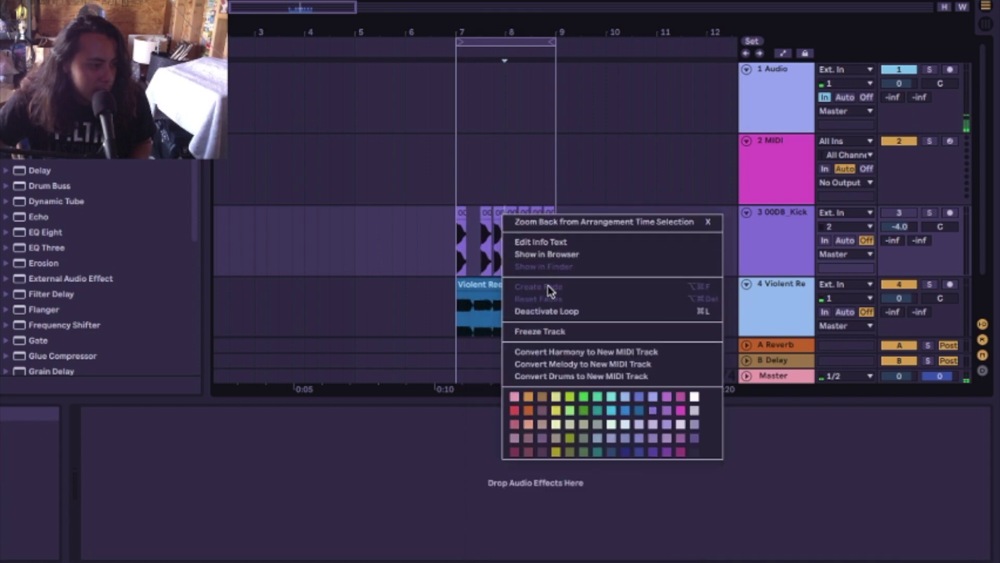
pyautogui.click(501, 204)
pyautogui.click(496, 212)
pyautogui.rightClick(498, 208)
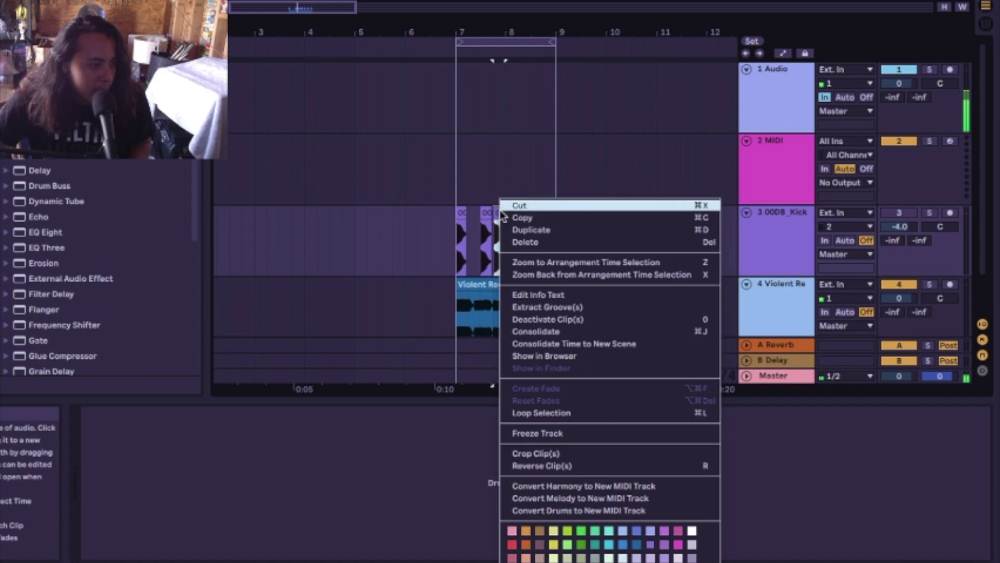
pyautogui.click(536, 239)
# Step: Play the loop from bar 7 with the thinned-out kicks while showing the Violent Reese track's Compressor
pyautogui.hscroll(3, 574, 234)
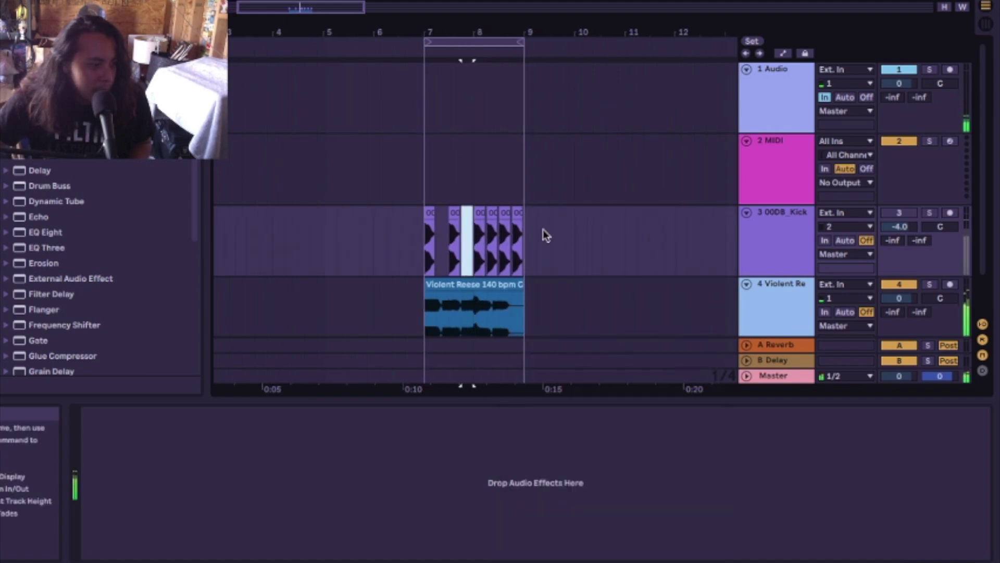
pyautogui.click(428, 251)
pyautogui.press('space')
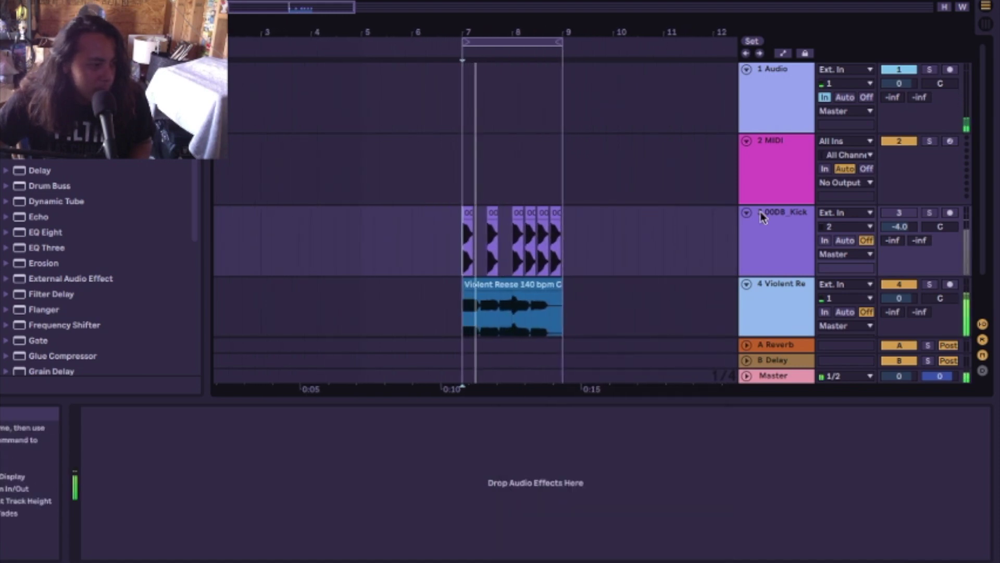
pyautogui.click(765, 211)
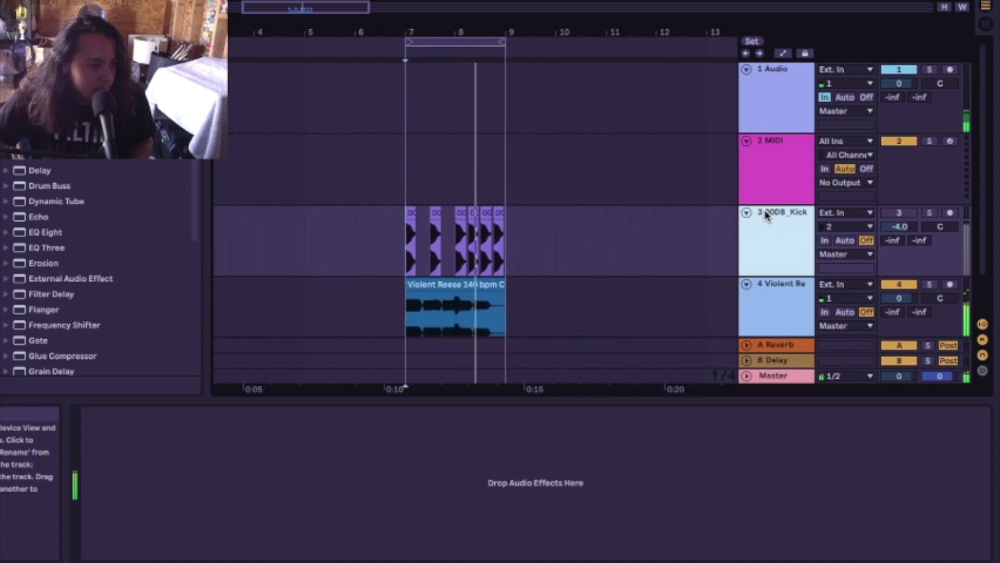
pyautogui.click(774, 292)
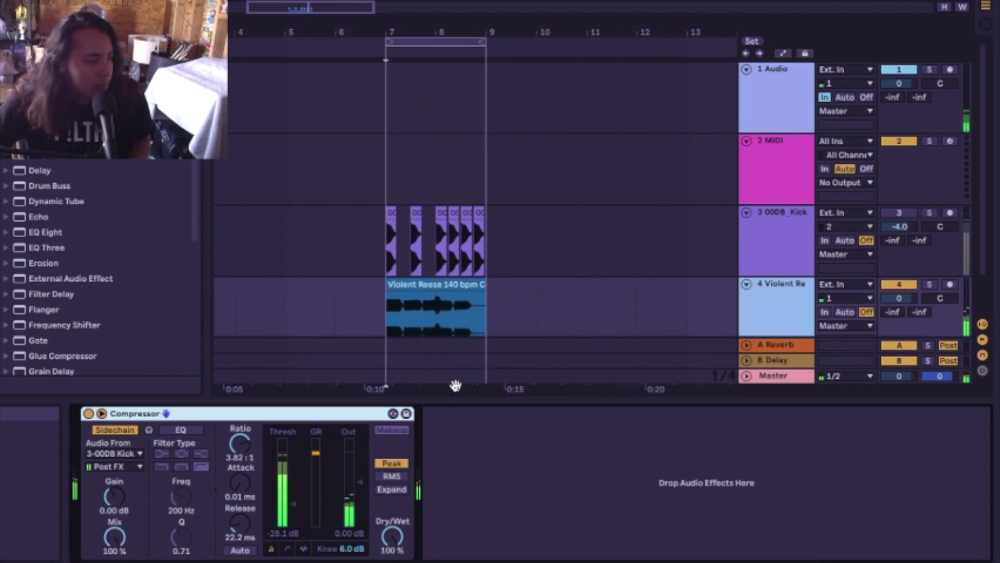
# Step: Set the Compressor's release to 11.8 ms, ratio to 2.14:1, threshold to -9.04 dB and dry/wet to 63%
pyautogui.moveTo(239, 522); pyautogui.dragTo(239, 537)
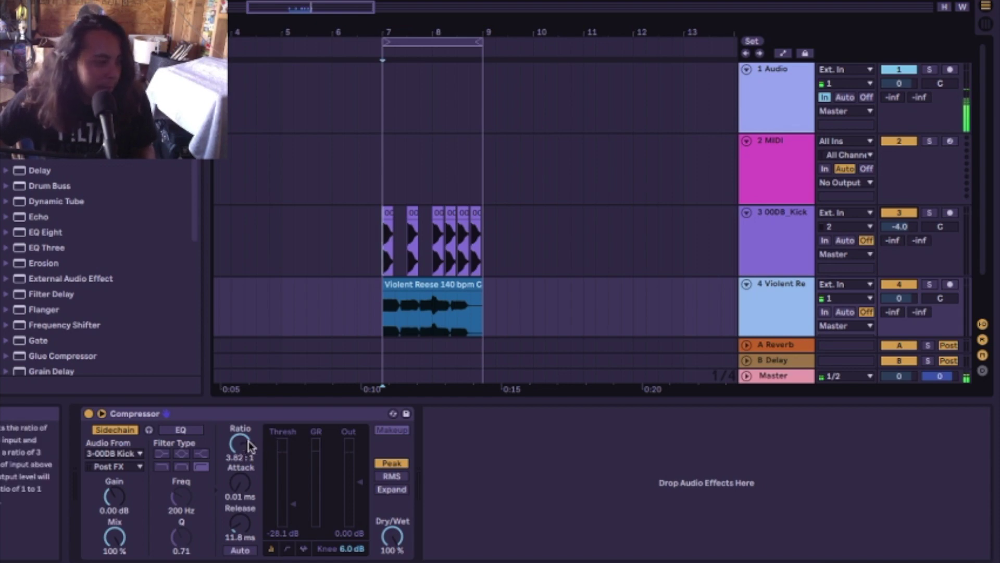
pyautogui.moveTo(248, 441); pyautogui.dragTo(248, 456)
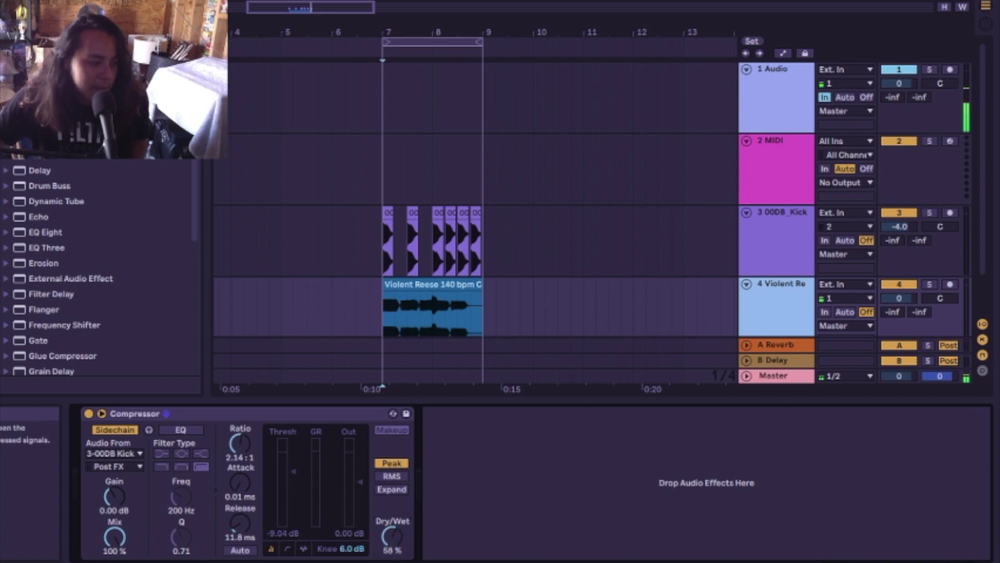
pyautogui.moveTo(392, 536); pyautogui.dragTo(392, 533)
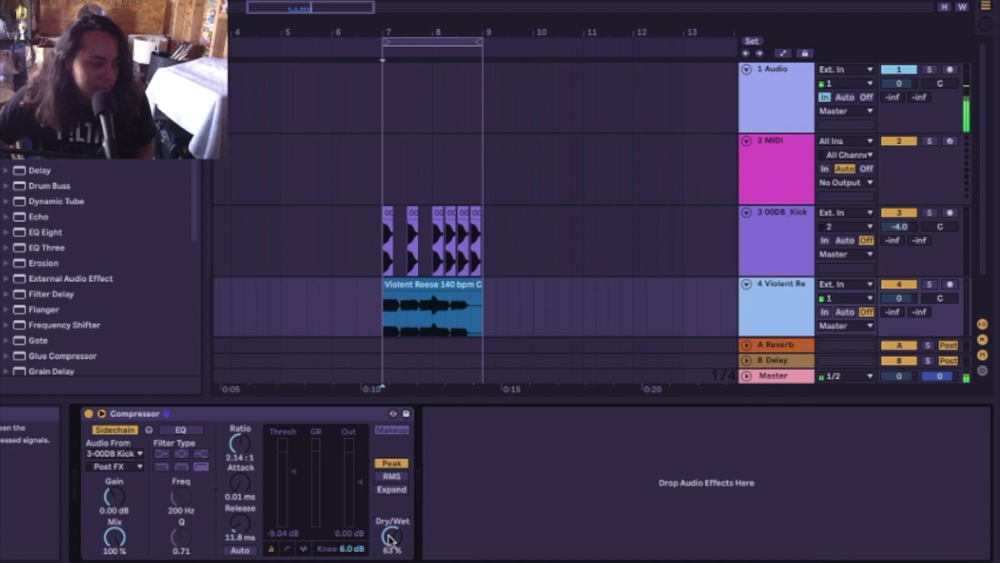
# Step: Play the loop with the milder compression and mute the kick during playback to compare
pyautogui.press('space')
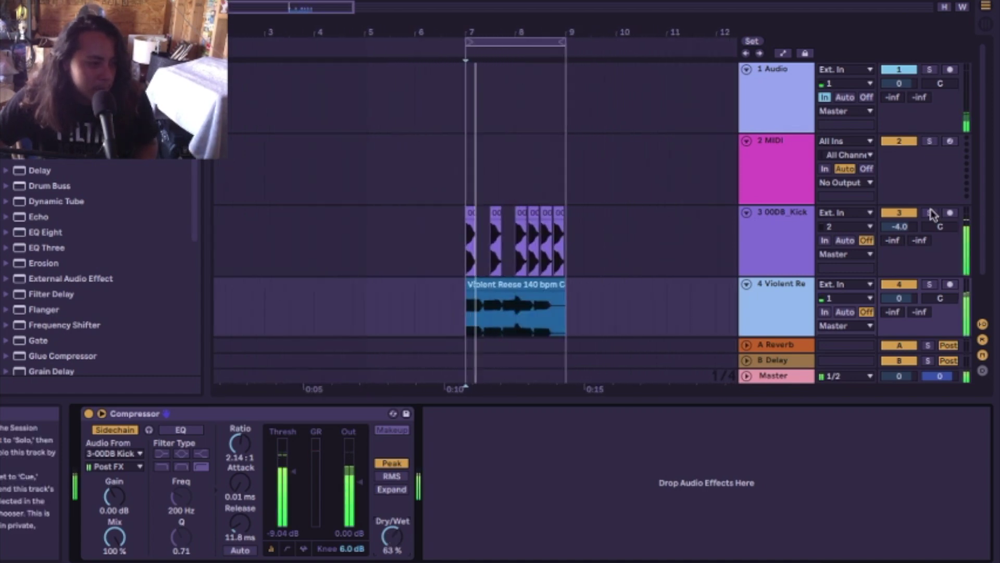
pyautogui.click(909, 214)
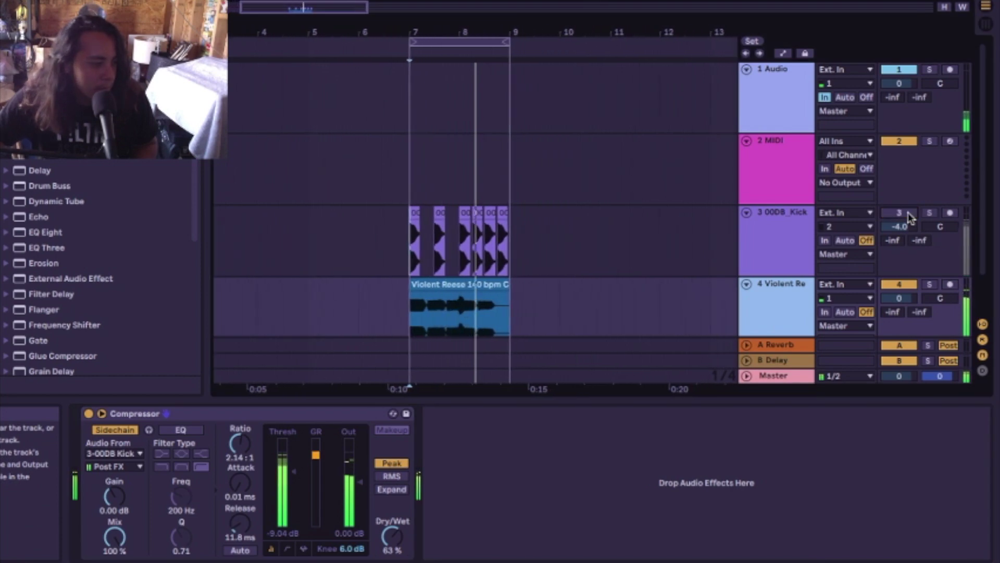
pyautogui.press('space')
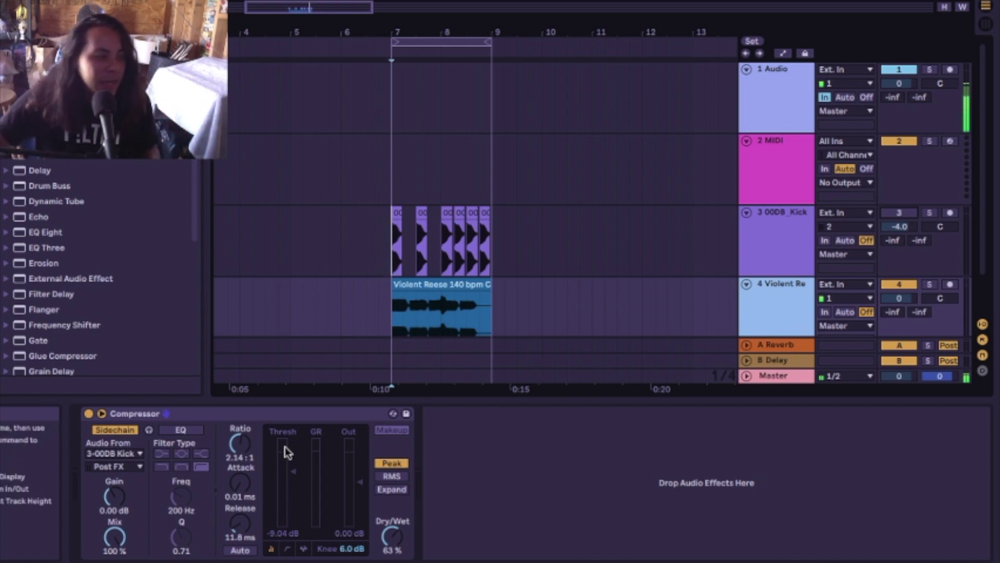
# Step: Set the Compressor's threshold to -31.0 dB, ratio to 3.88:1 and dry/wet to 100%, and unmute the kick track
pyautogui.moveTo(292, 471); pyautogui.dragTo(291, 480)
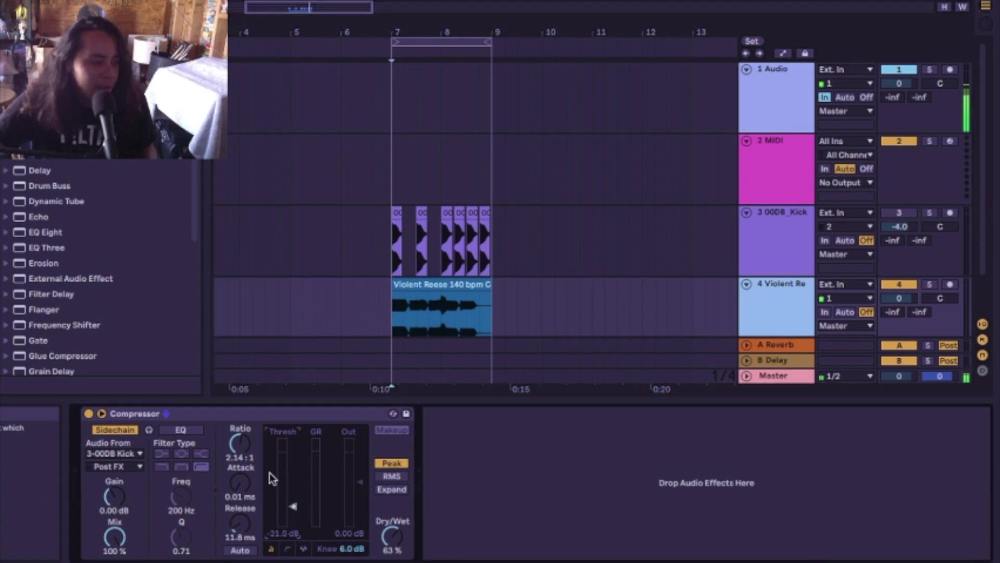
pyautogui.moveTo(240, 457); pyautogui.dragTo(240, 448)
pyautogui.moveTo(397, 539); pyautogui.dragTo(397, 518)
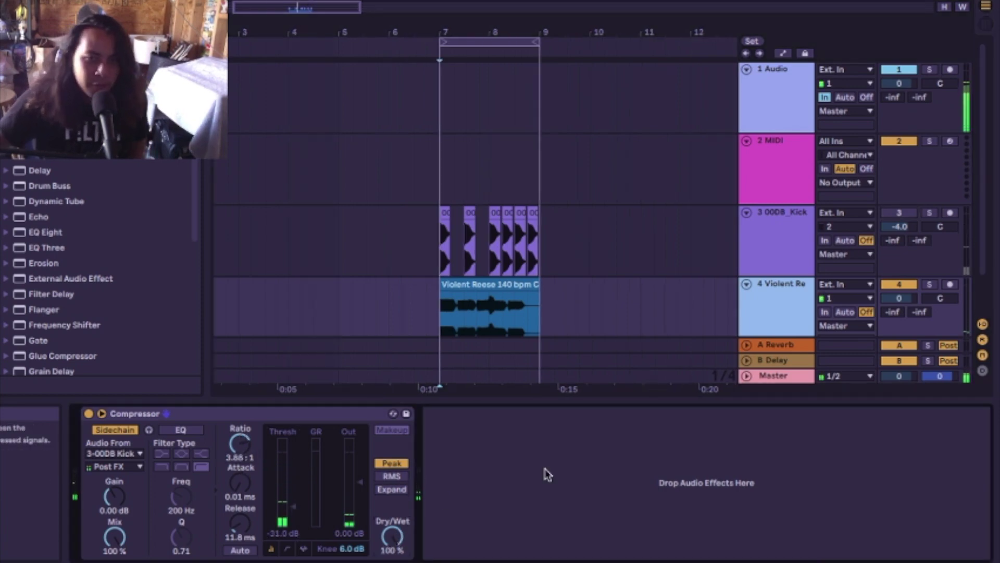
pyautogui.click(898, 213)
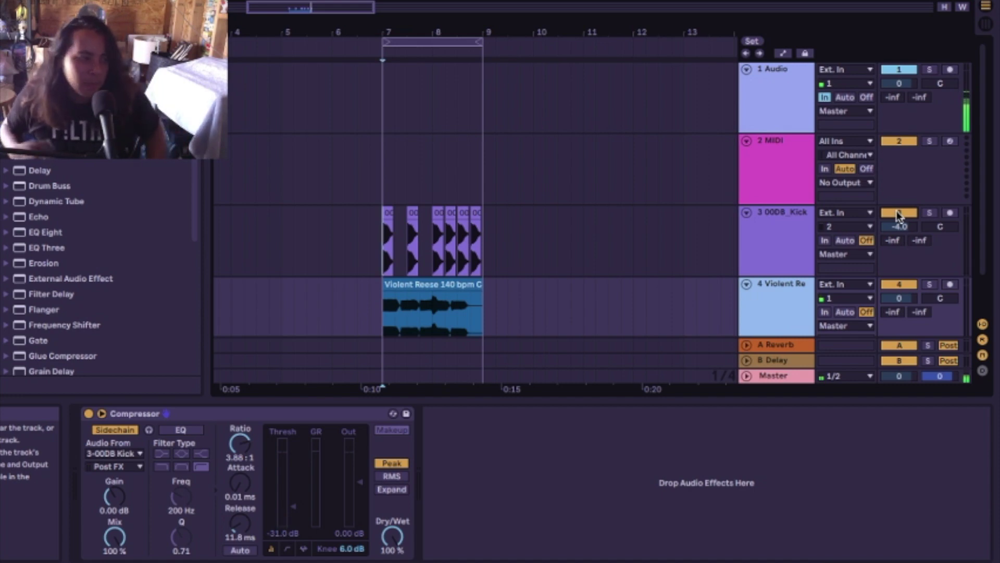
# Step: Turn off the Compressor and show the Violent Reese track's volume automation in the arrangement
pyautogui.click(89, 414)
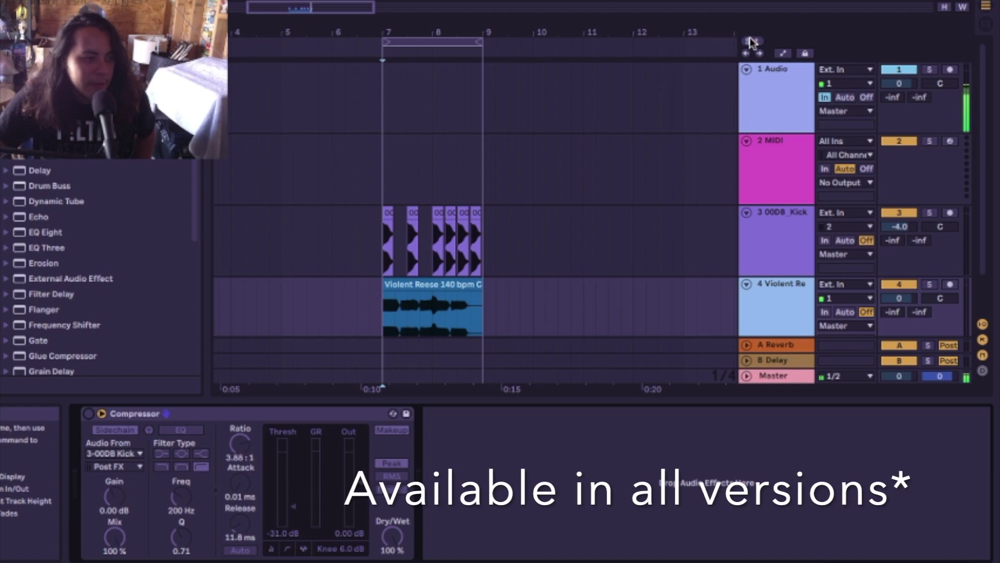
pyautogui.click(783, 54)
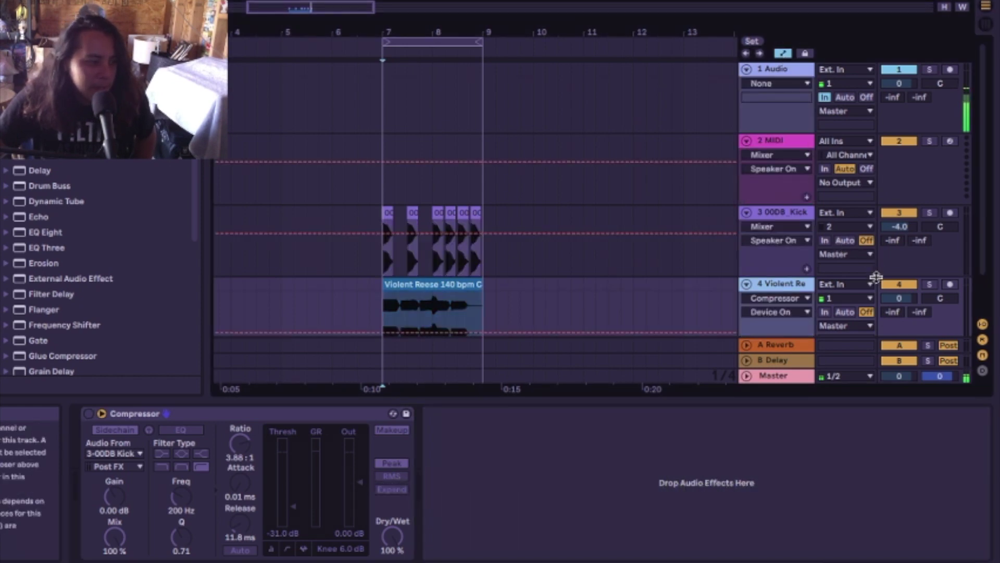
pyautogui.rightClick(885, 300)
pyautogui.click(883, 304)
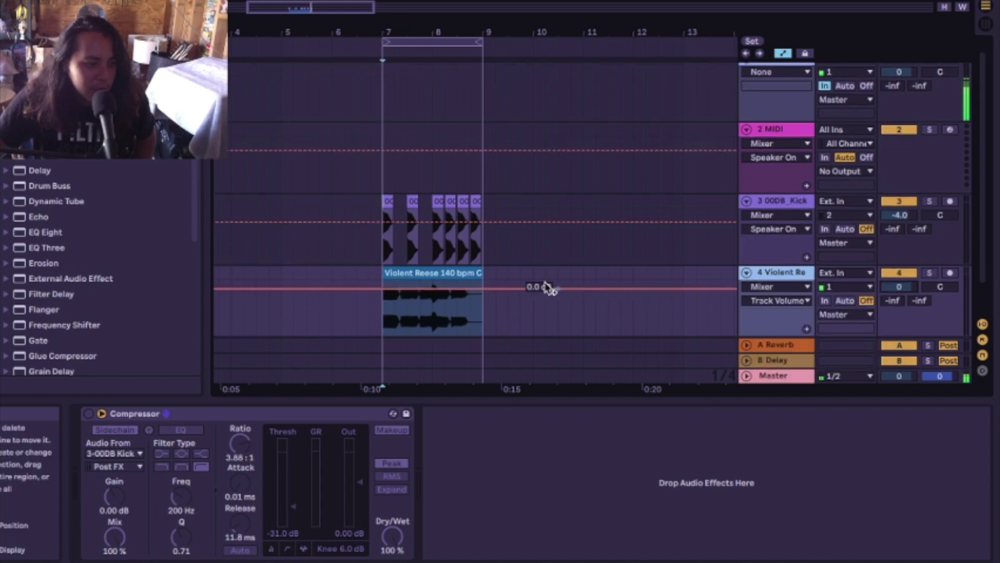
# Step: Insert an upward ramp in the track volume automation over the Violent Reese clip's first beat and duplicate it across the loop
pyautogui.rightClick(386, 317)
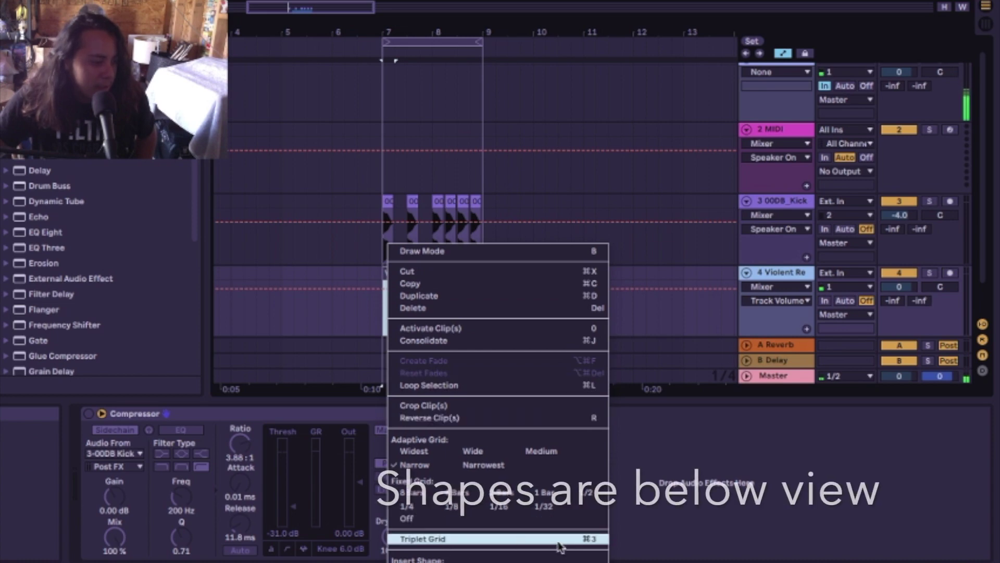
pyautogui.click(422, 562)
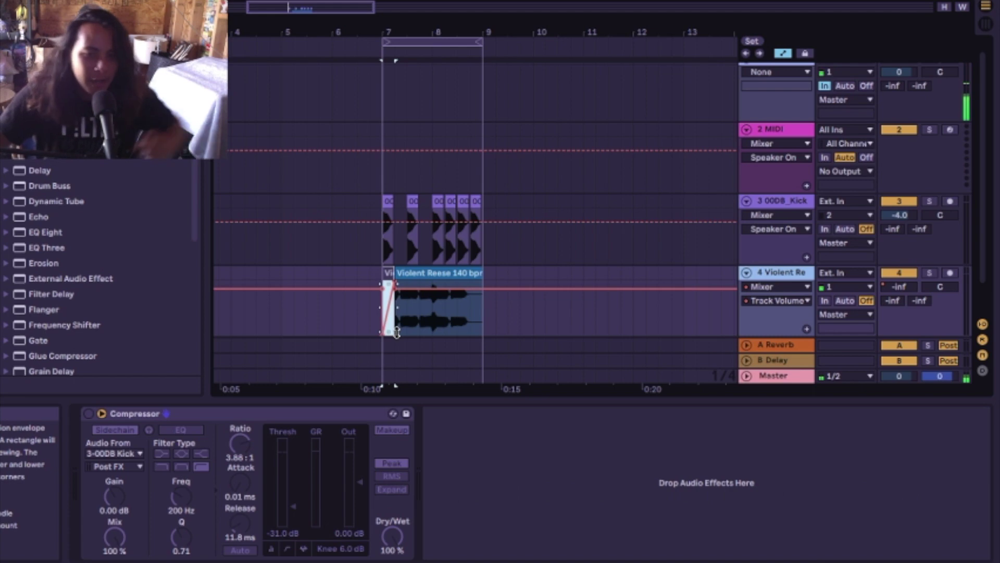
pyautogui.press('super+d')
pyautogui.press('super+d')
pyautogui.press('super+d')
pyautogui.press('super+d')
pyautogui.press('super+d')
pyautogui.press('super+d')
pyautogui.press('super+d')
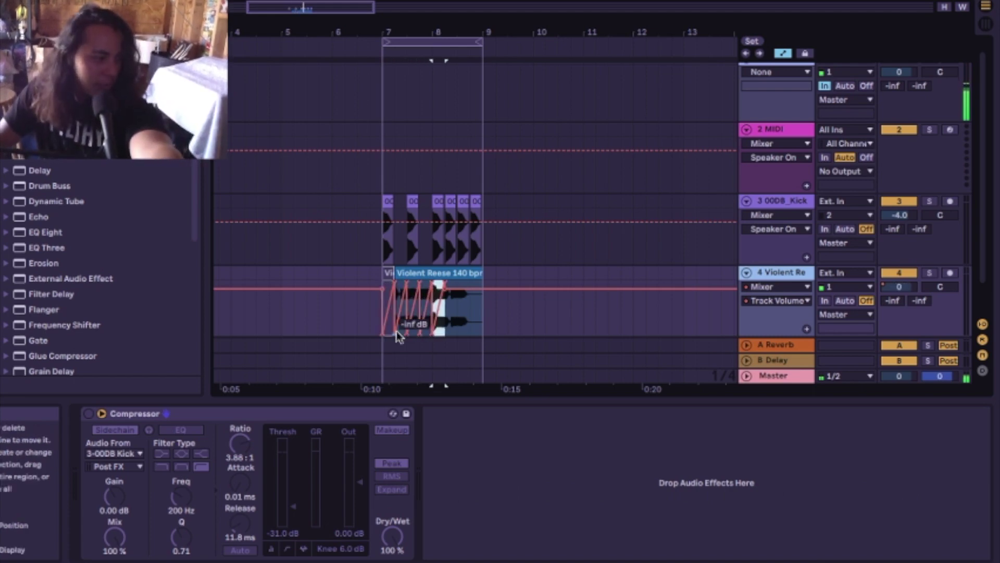
pyautogui.click(392, 286)
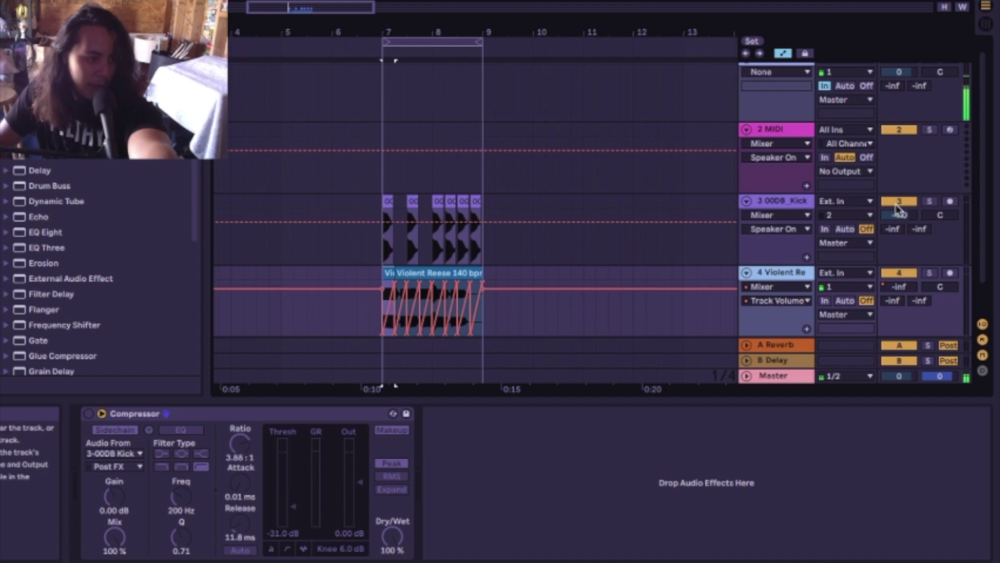
# Step: Mute the kick track and play the loop to hear the ramped volume automation on the bass
pyautogui.click(897, 203)
pyautogui.press('space')
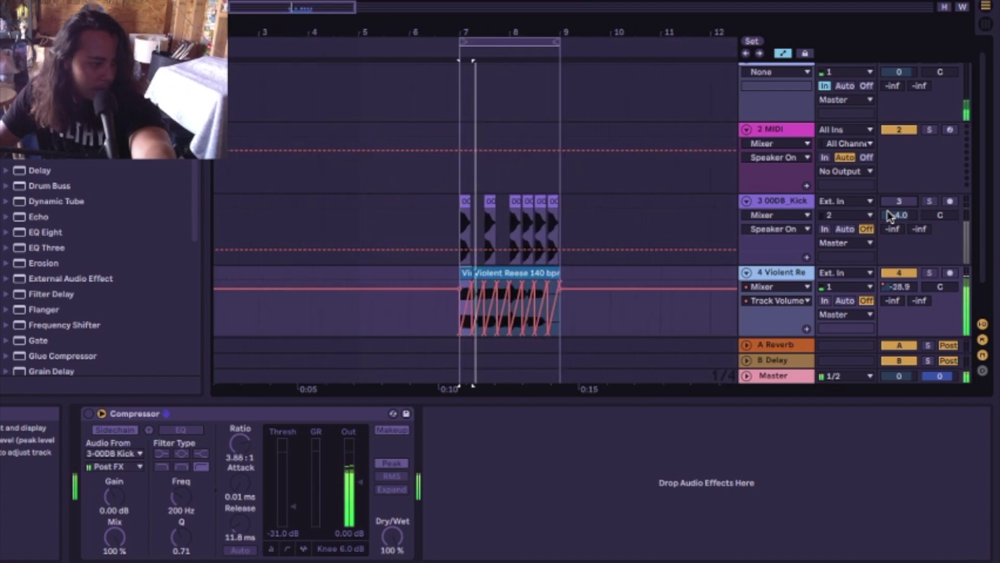
pyautogui.press('space')
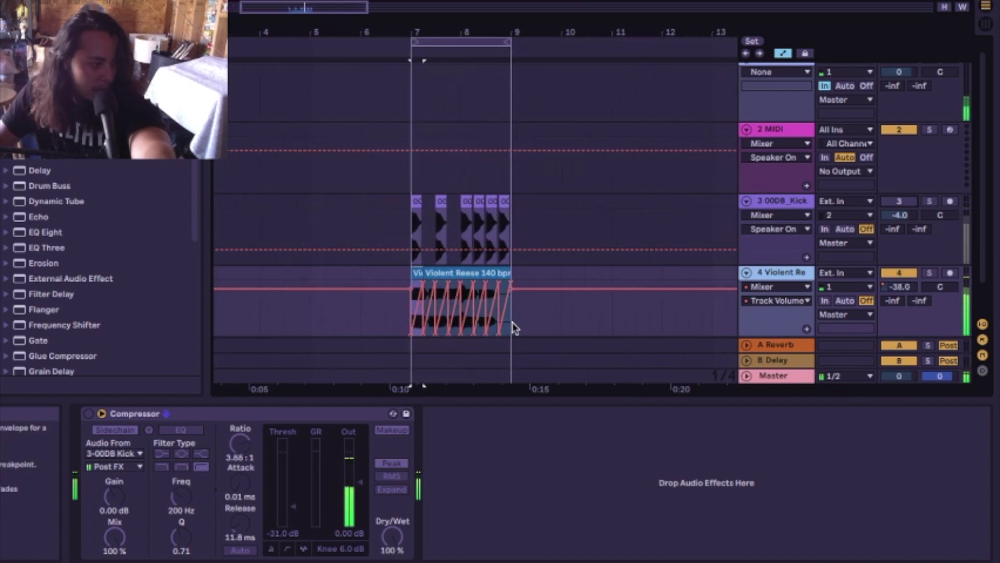
# Step: Try to reshape the ramps in the bass volume automation, and remove all the ramps from the Violent Reese track
pyautogui.moveTo(513, 327); pyautogui.dragTo(410, 334)
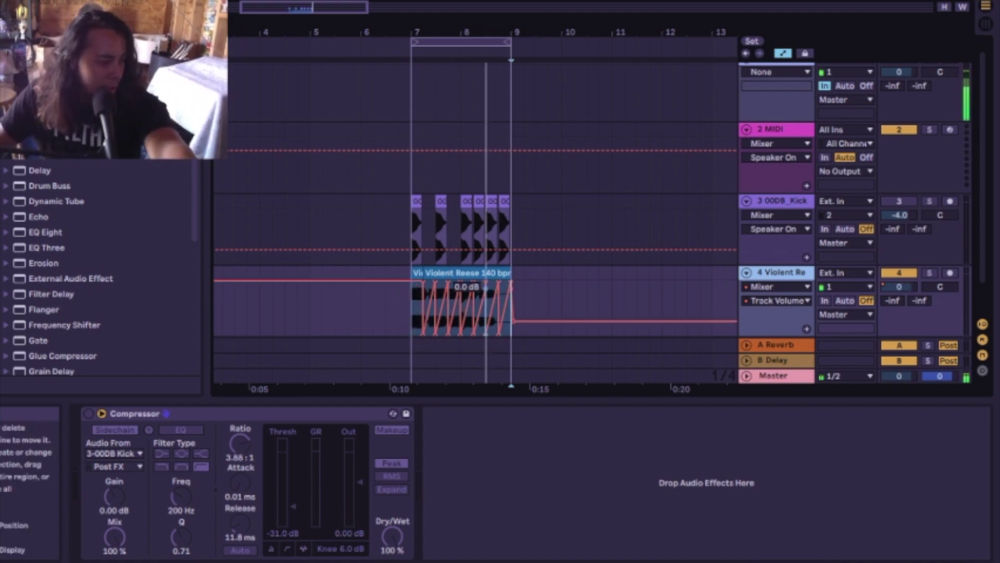
pyautogui.rightClick(420, 282)
pyautogui.click(461, 350)
# Step: Insert a sine shape in the track volume automation over bar 7 of the Violent Reese clip and reactivate that clip section
pyautogui.moveTo(416, 320); pyautogui.dragTo(452, 319)
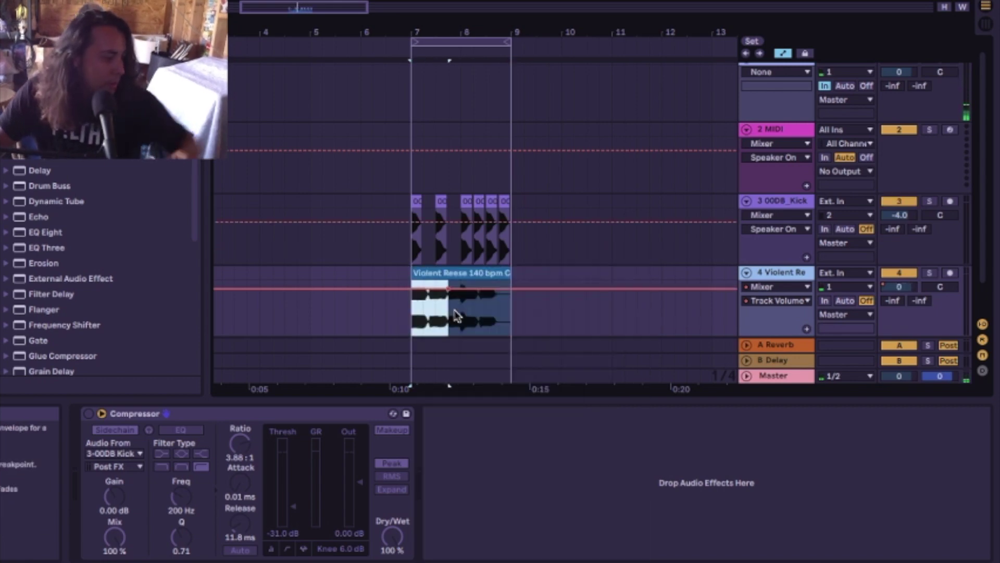
pyautogui.rightClick(416, 315)
pyautogui.click(440, 313)
pyautogui.rightClick(437, 317)
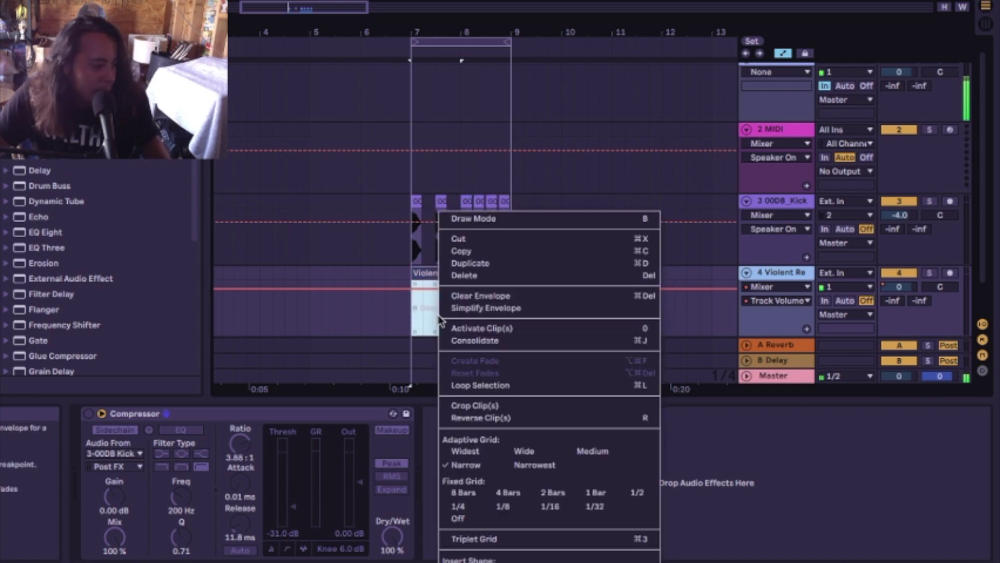
pyautogui.click(463, 560)
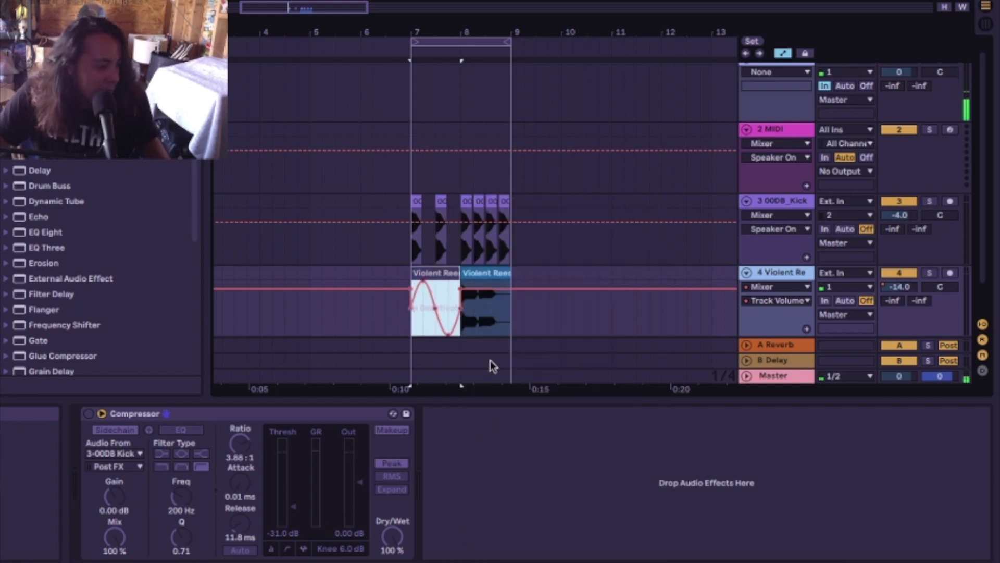
pyautogui.rightClick(440, 312)
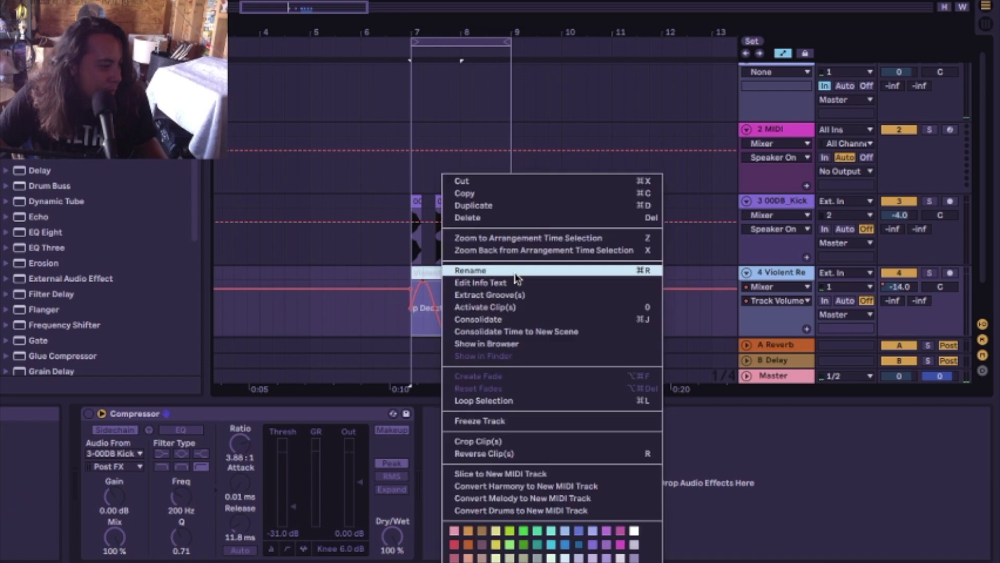
pyautogui.click(491, 306)
# Step: Insert a triangle shape in the track volume automation over bar 8 of the Violent Reese clip
pyautogui.click(506, 315)
pyautogui.scroll(-1, 449, 313)
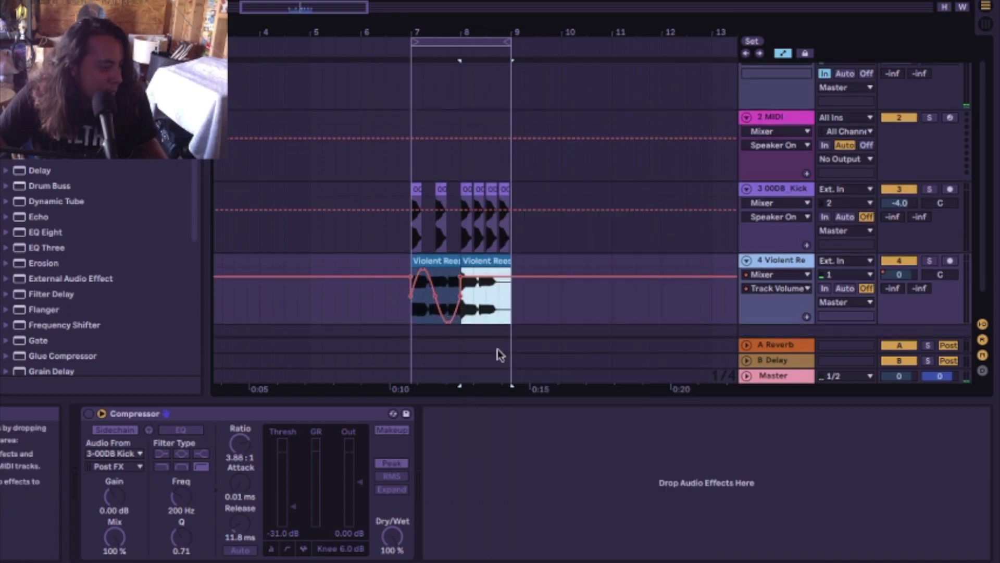
pyautogui.rightClick(490, 307)
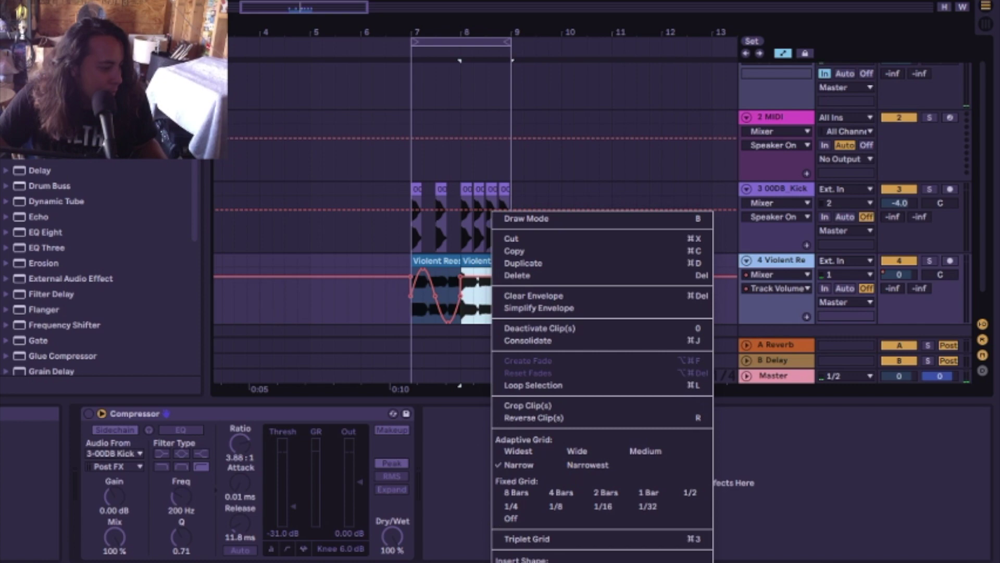
pyautogui.press('Escape')
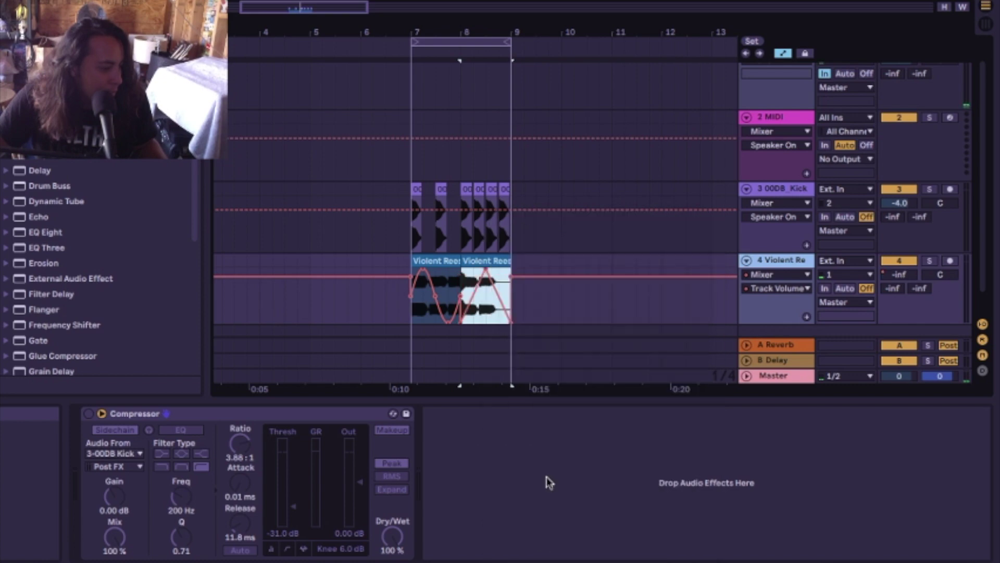
# Step: Mute the kick track and play the loop to hear the sine and triangle volume shapes
pyautogui.click(902, 191)
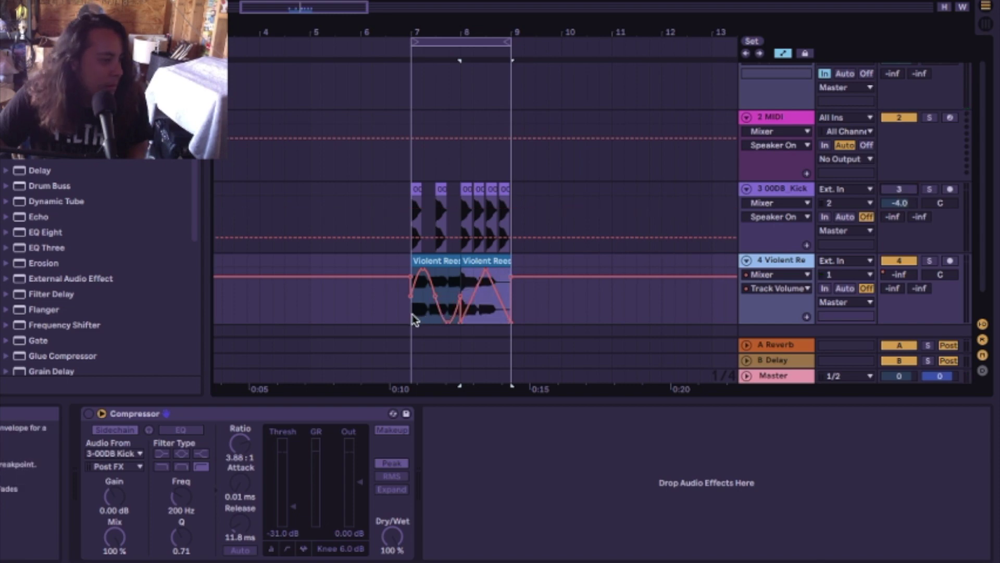
pyautogui.press('space')
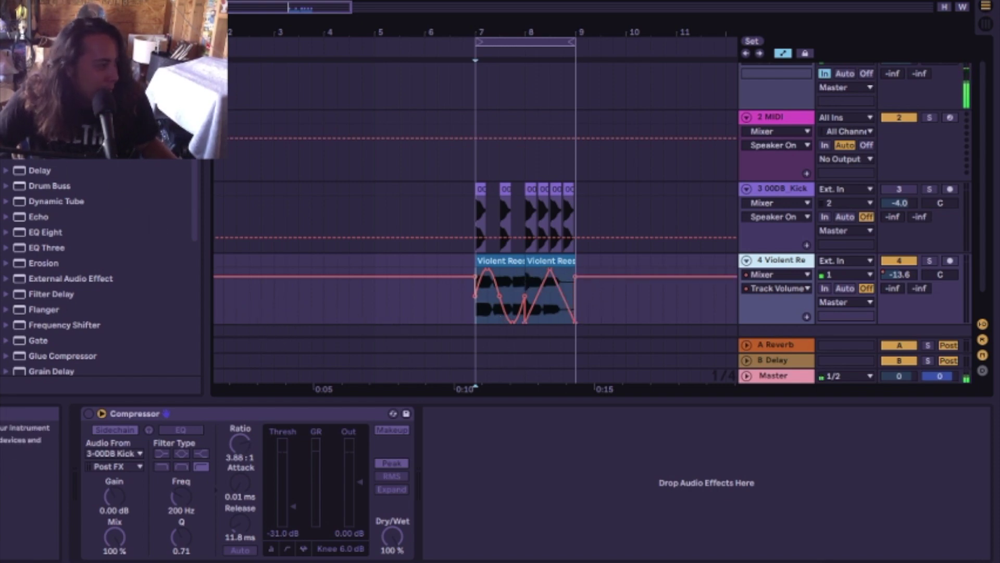
# Step: Add an Auto Filter to the Violent Reese track and insert four half-bar rising ramps in its frequency automation over bars 7 and 8
pyautogui.press('Up')
pyautogui.press('Down')
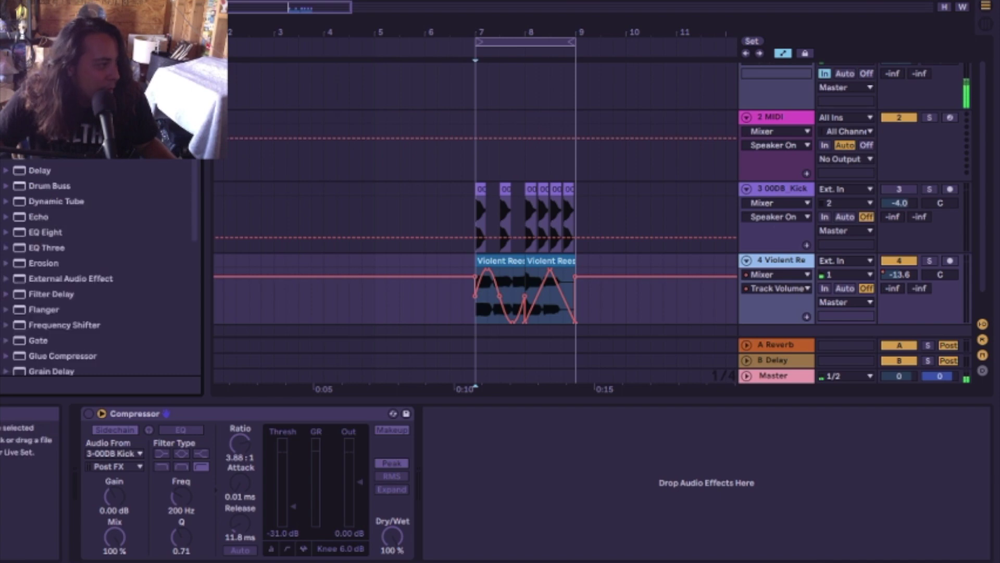
pyautogui.press('Up')
pyautogui.press('Up')
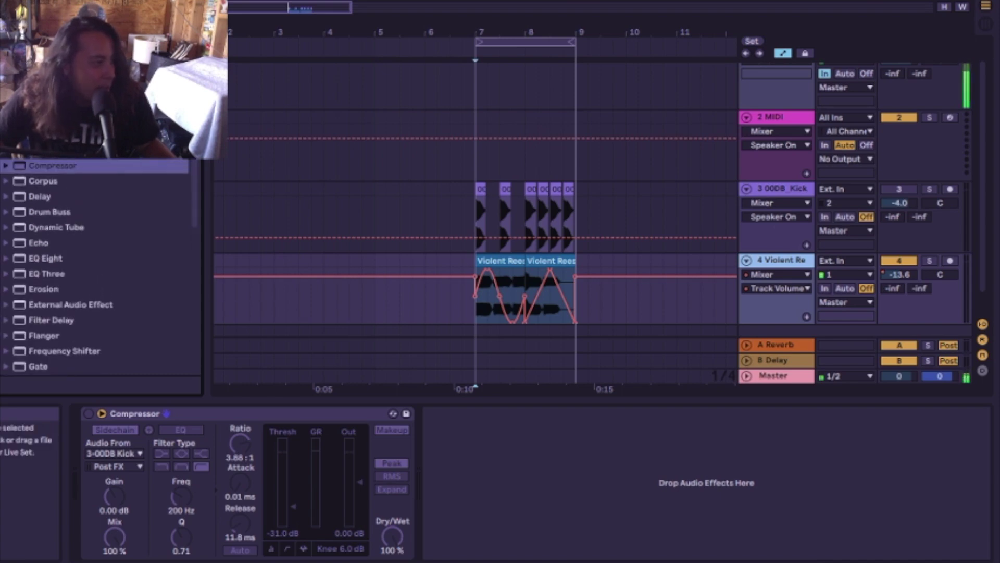
pyautogui.doubleClick(44, 89)
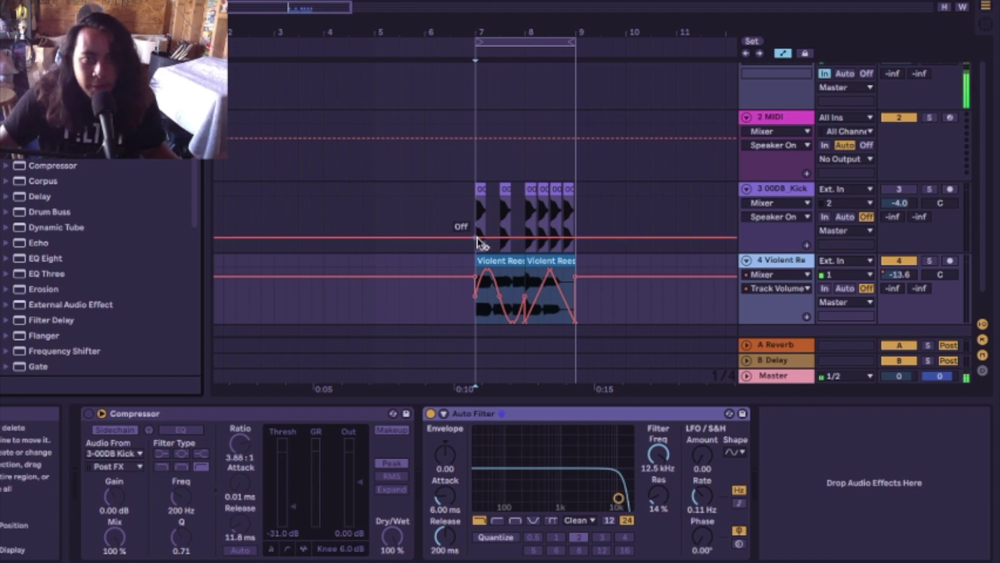
pyautogui.click(578, 314)
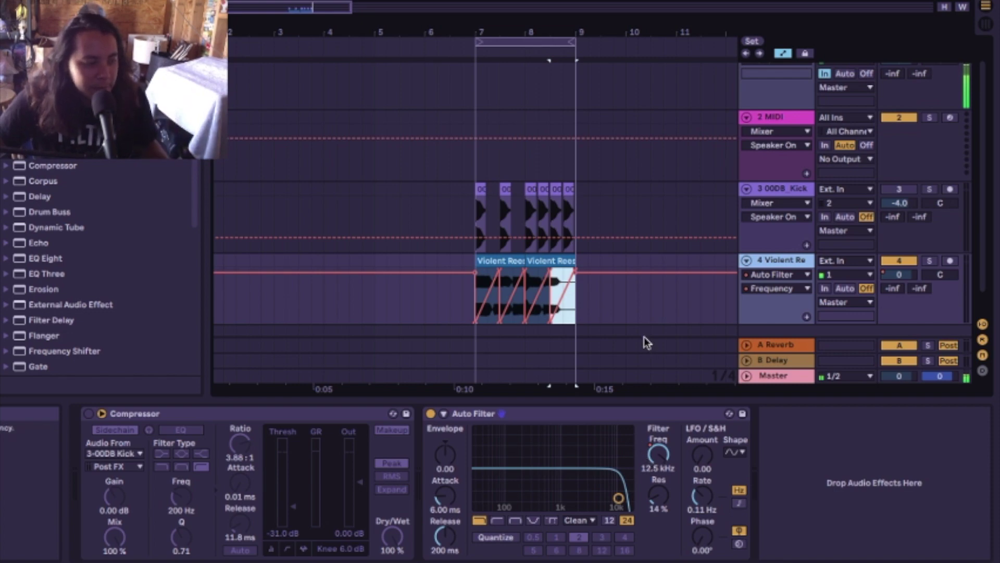
# Step: Show the Violent Reese track volume automation and delete its sine and triangle shapes over bars 7 and 8
pyautogui.rightClick(900, 275)
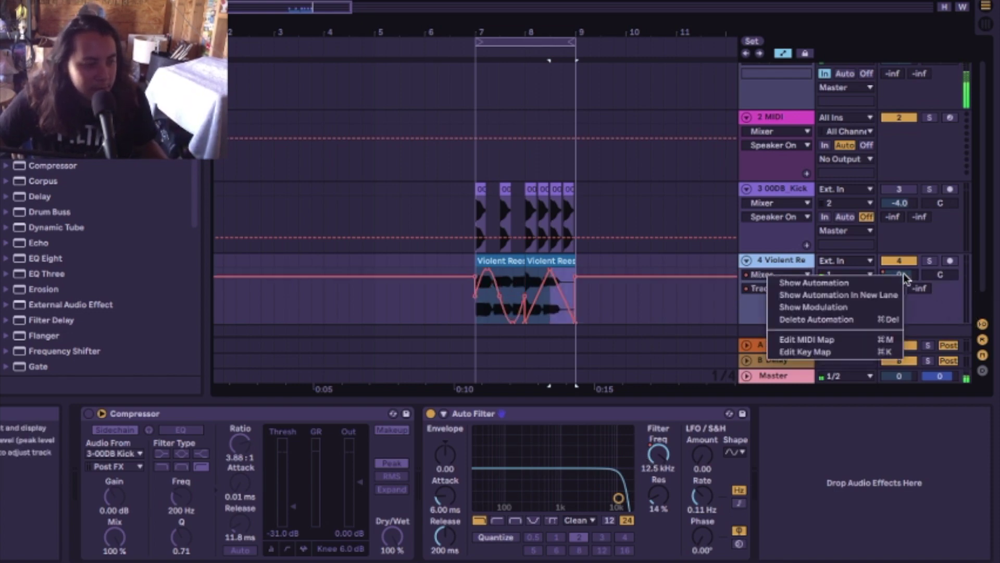
pyautogui.click(881, 288)
pyautogui.moveTo(588, 308); pyautogui.dragTo(462, 319)
pyautogui.press('Delete')
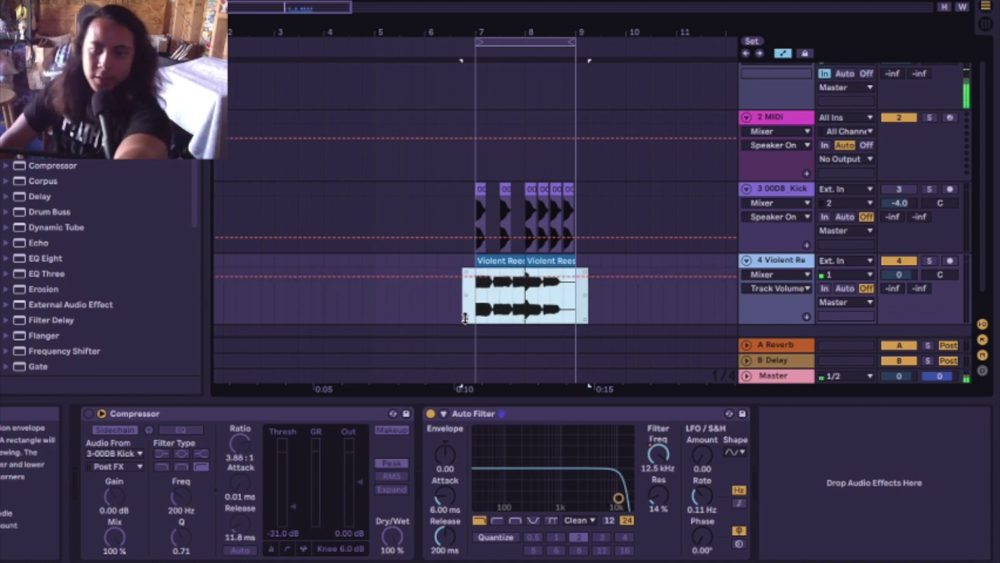
# Step: Display the Auto Filter's frequency automation on the Violent Reese track
pyautogui.click(787, 264)
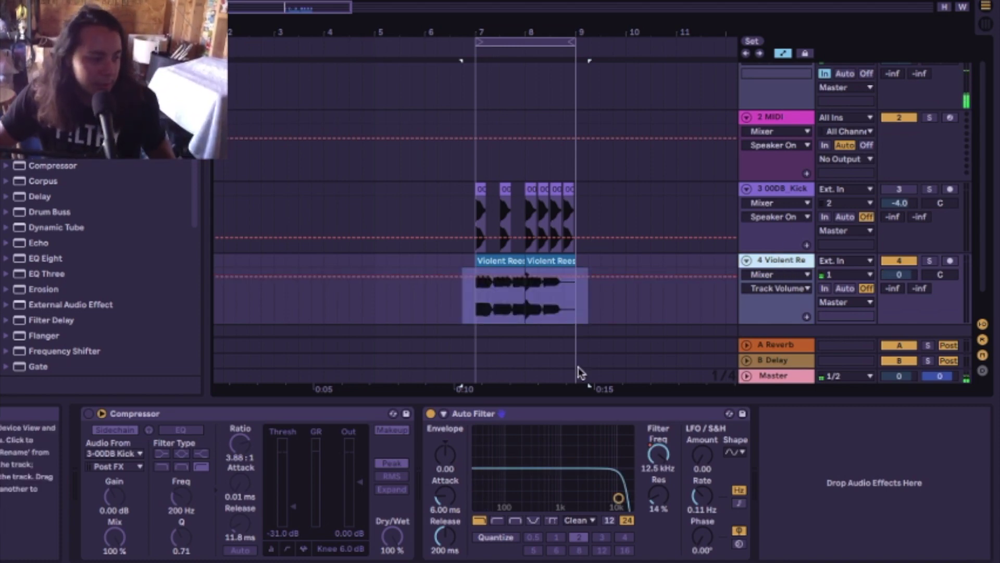
pyautogui.click(541, 417)
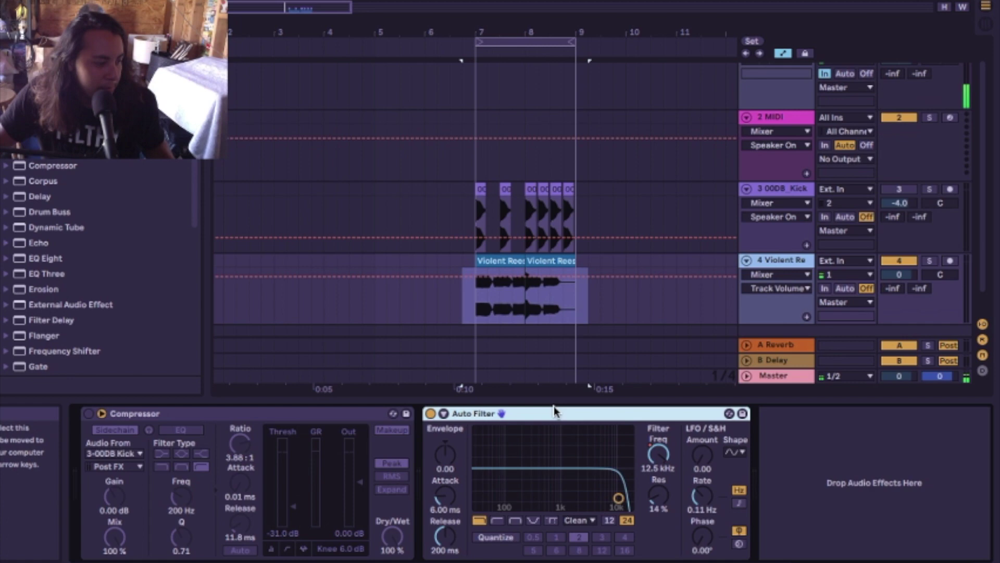
pyautogui.doubleClick(554, 408)
pyautogui.doubleClick(432, 478)
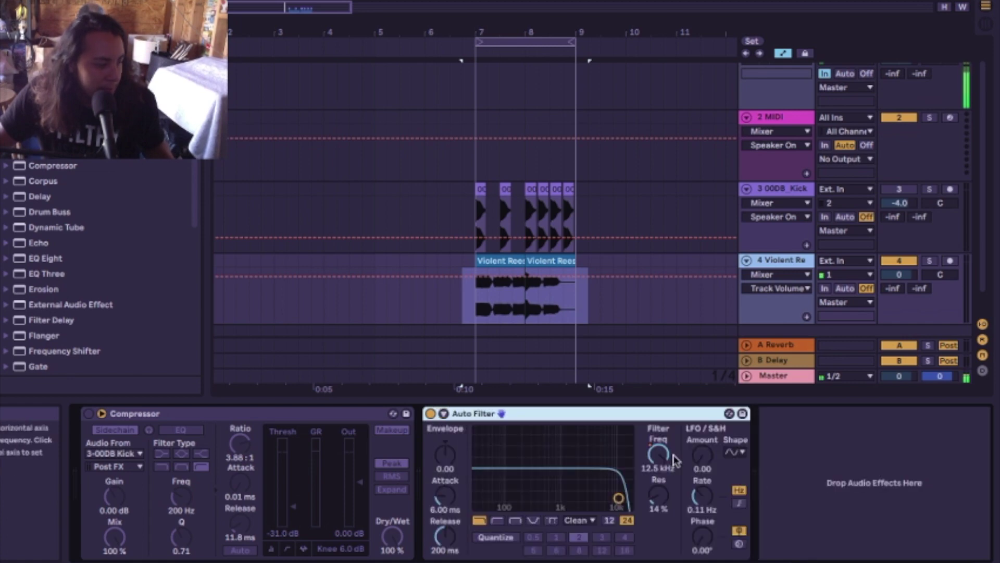
pyautogui.click(661, 457)
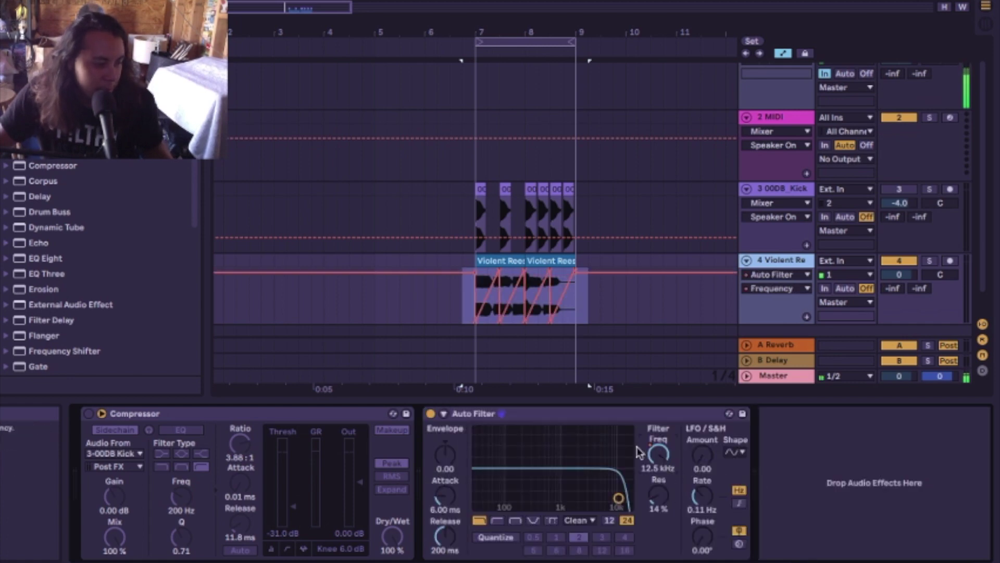
pyautogui.click(479, 282)
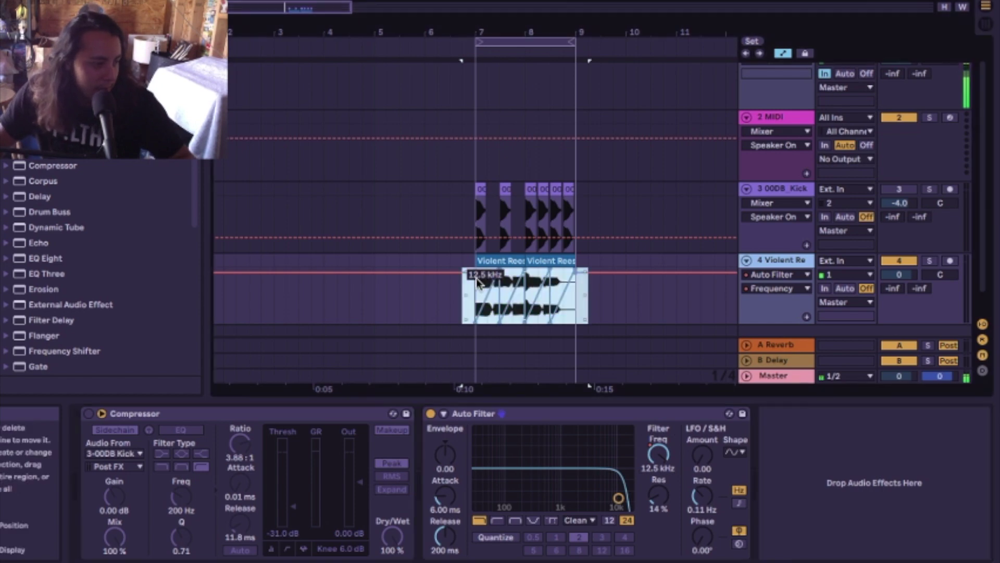
# Step: Play from just before bar 7 to hear the filter ramps and unmute the kick track
pyautogui.click(462, 307)
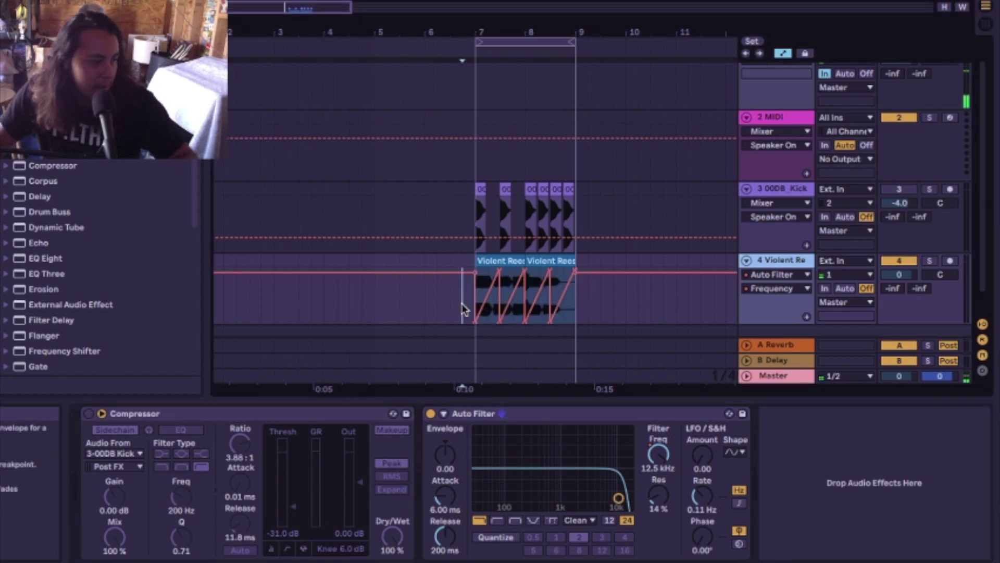
pyautogui.press('space')
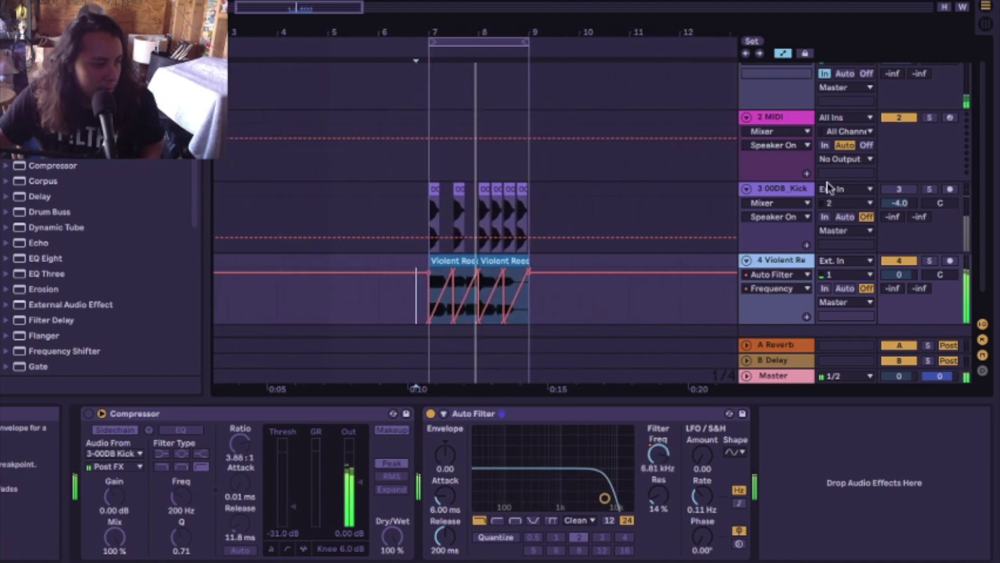
pyautogui.click(899, 189)
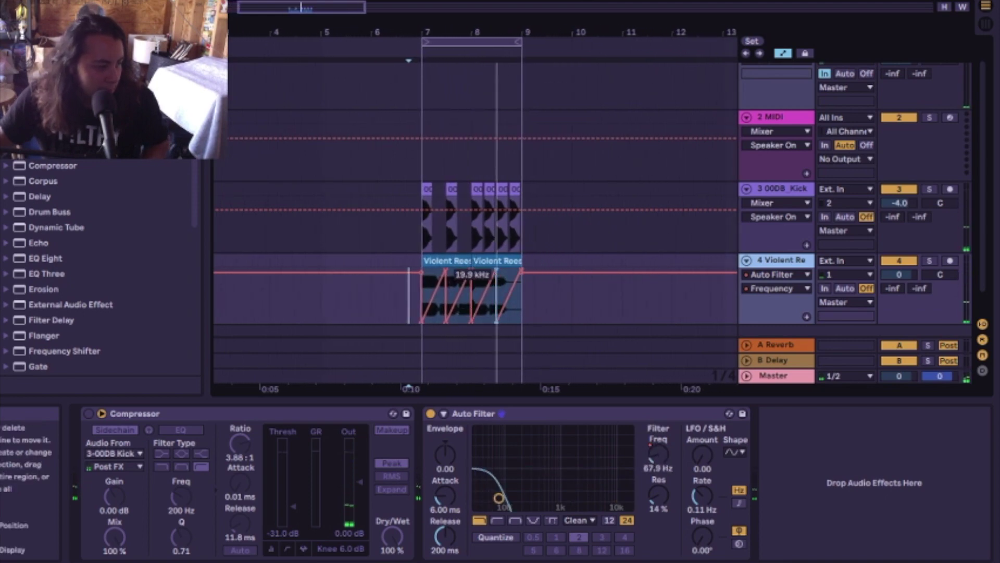
# Step: Rework the filter frequency ramps in bar 8 into four quarter-note ramps matching the kick hits, and play the loop
pyautogui.moveTo(497, 292); pyautogui.dragTo(485, 292)
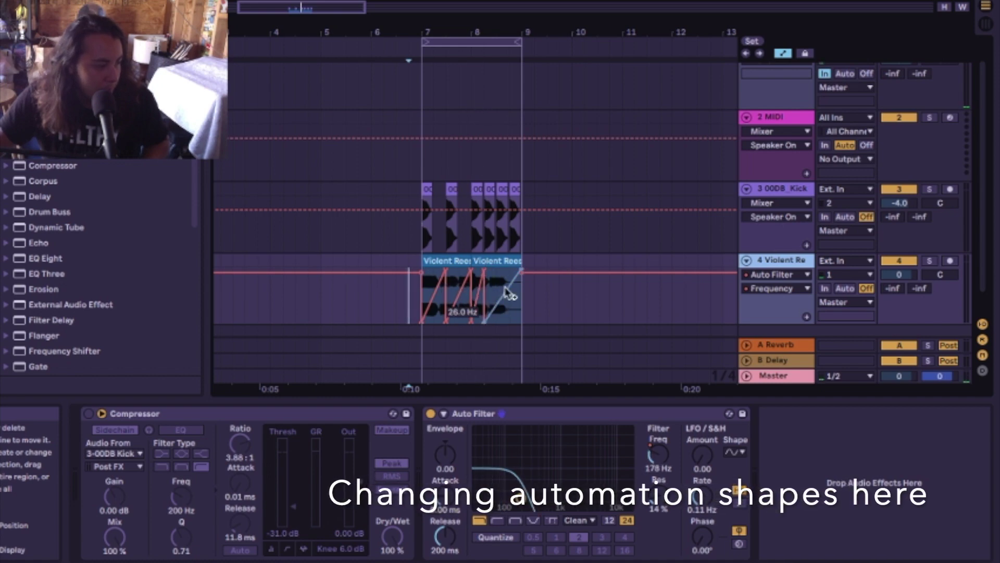
pyautogui.moveTo(511, 273); pyautogui.dragTo(496, 272)
pyautogui.click(511, 305)
pyautogui.scroll(-1, 440, 365)
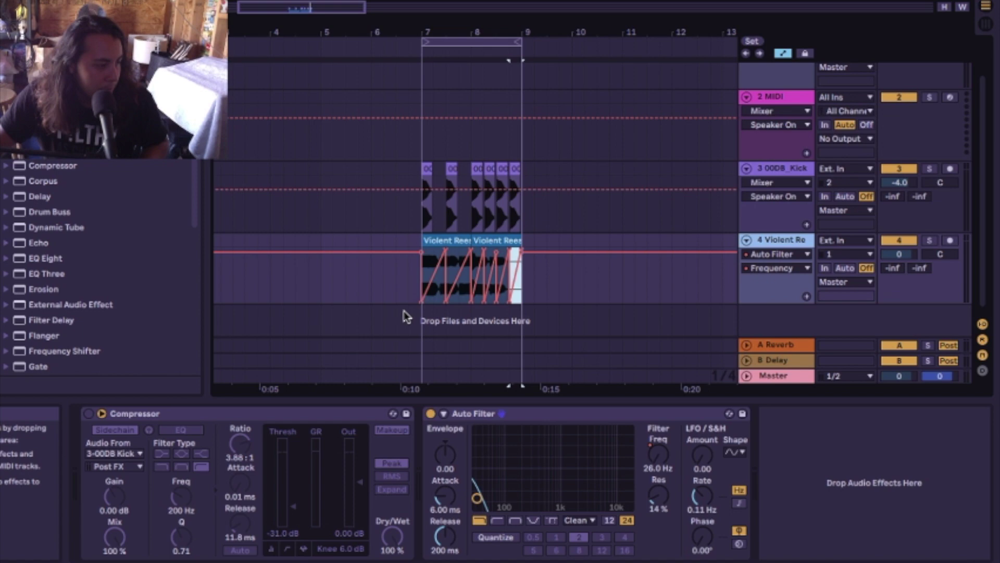
pyautogui.click(408, 293)
pyautogui.press('space')
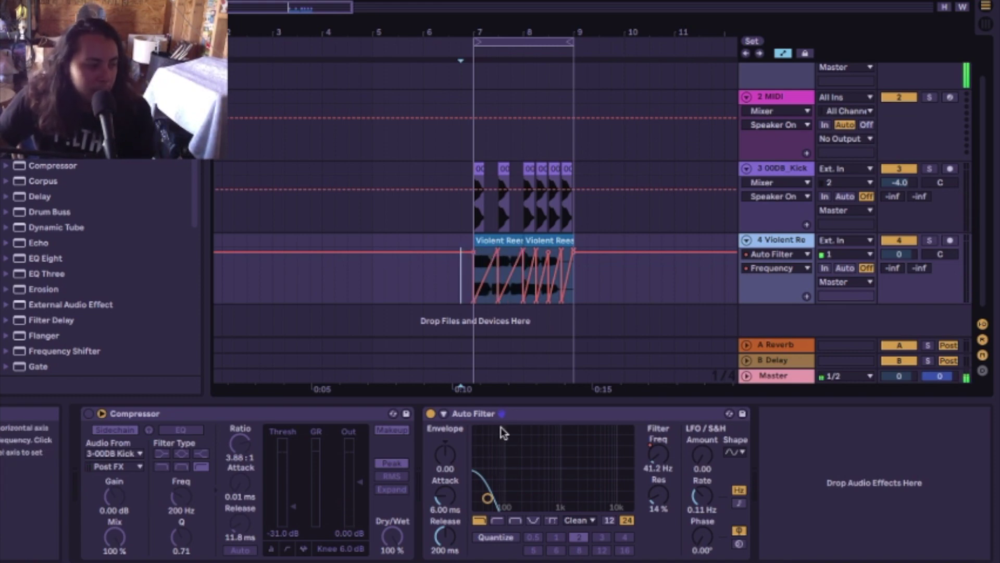
# Step: Turn off the Auto Filter on the Violent Reese track and reactivate its sidechained Compressor
pyautogui.click(525, 417)
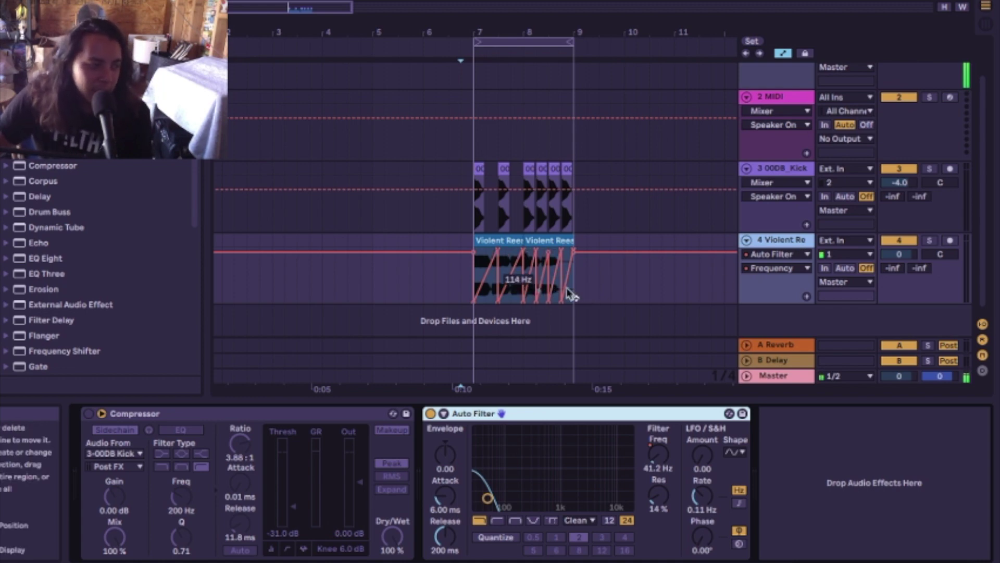
pyautogui.click(785, 241)
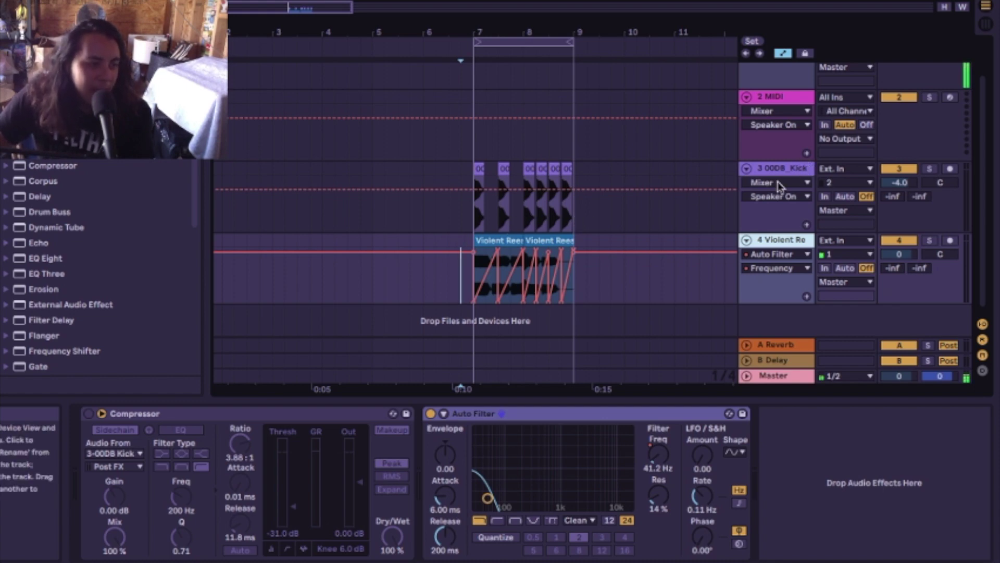
pyautogui.click(430, 413)
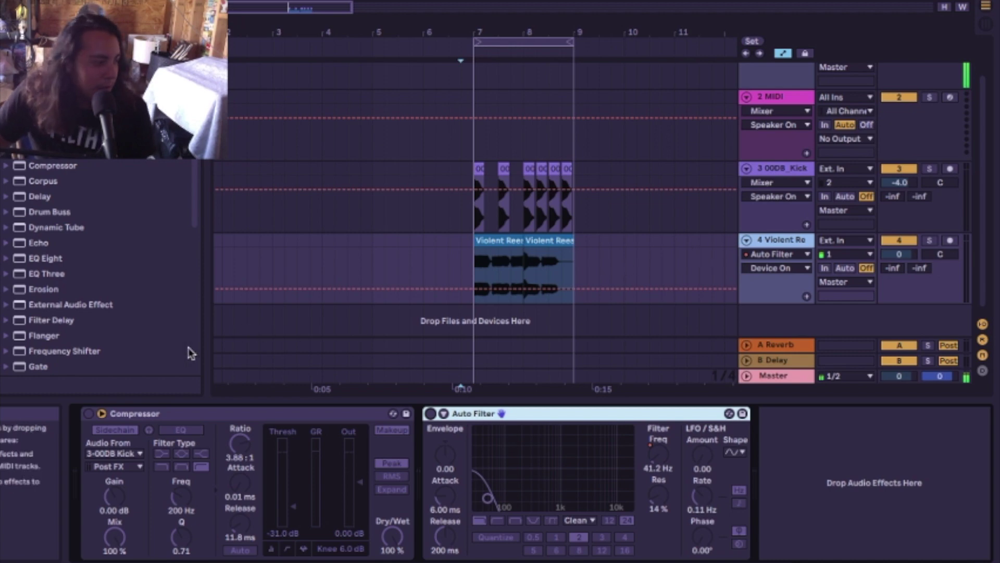
pyautogui.click(89, 415)
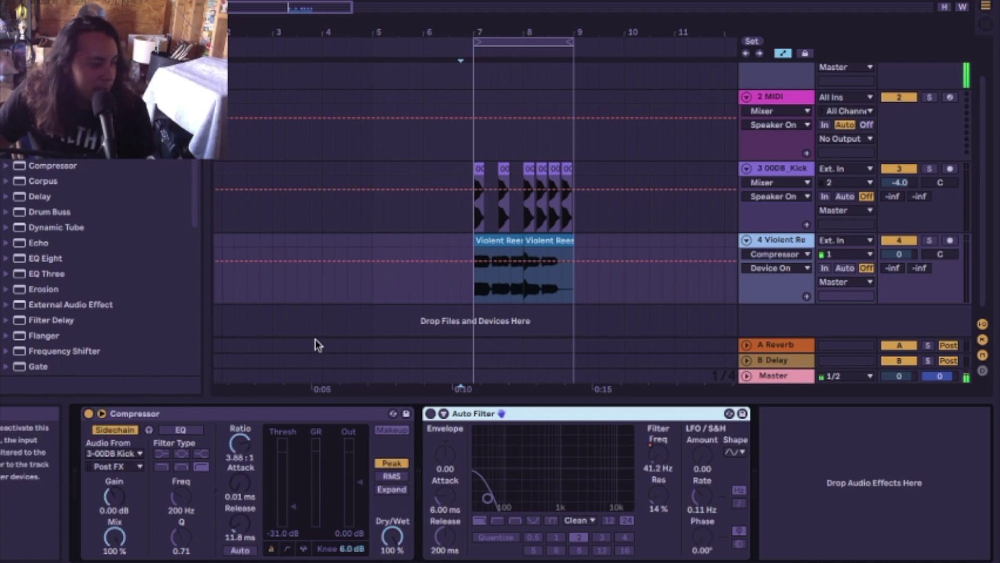
# Step: Compare the sidechained bass with the kick track muted and unmuted during playback, and leave the kick muted
pyautogui.click(902, 169)
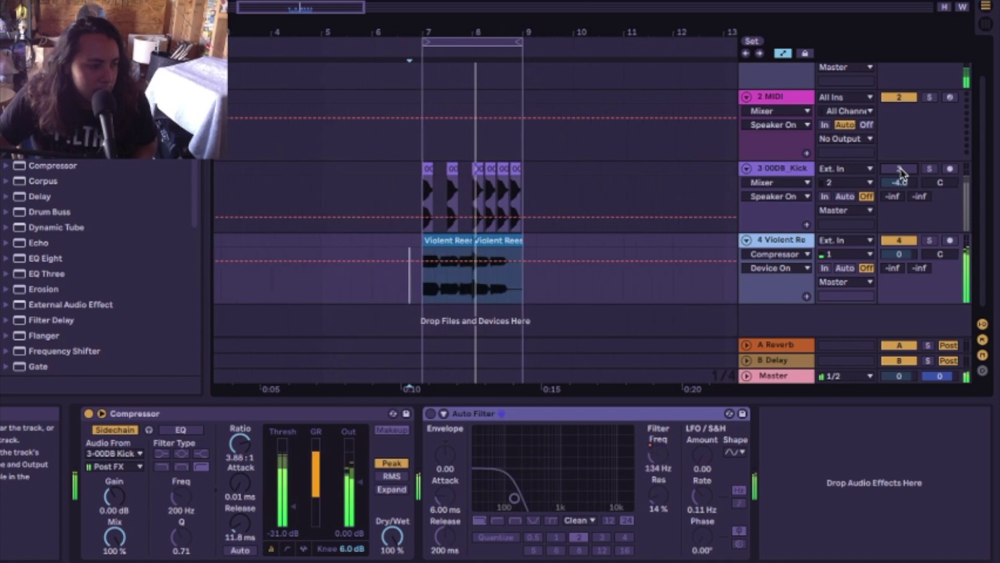
pyautogui.click(900, 170)
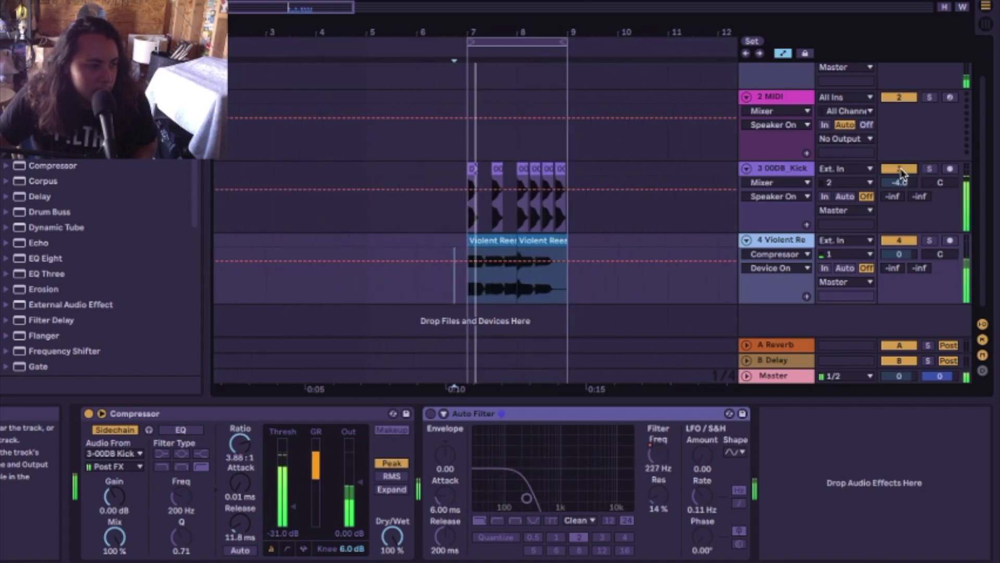
pyautogui.click(899, 169)
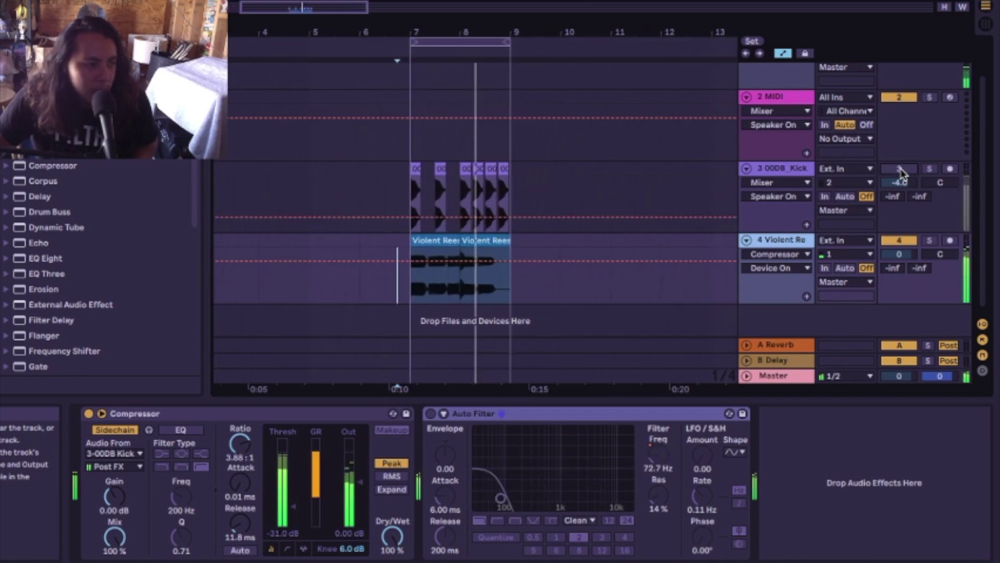
# Step: Duplicate the muted kick track and unmute the duplicate
pyautogui.rightClick(784, 177)
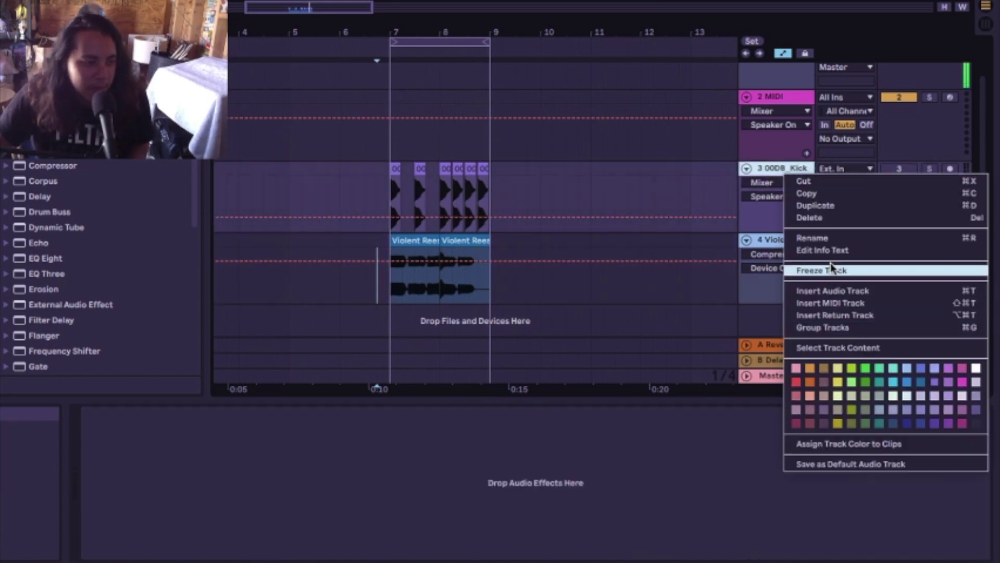
pyautogui.click(849, 208)
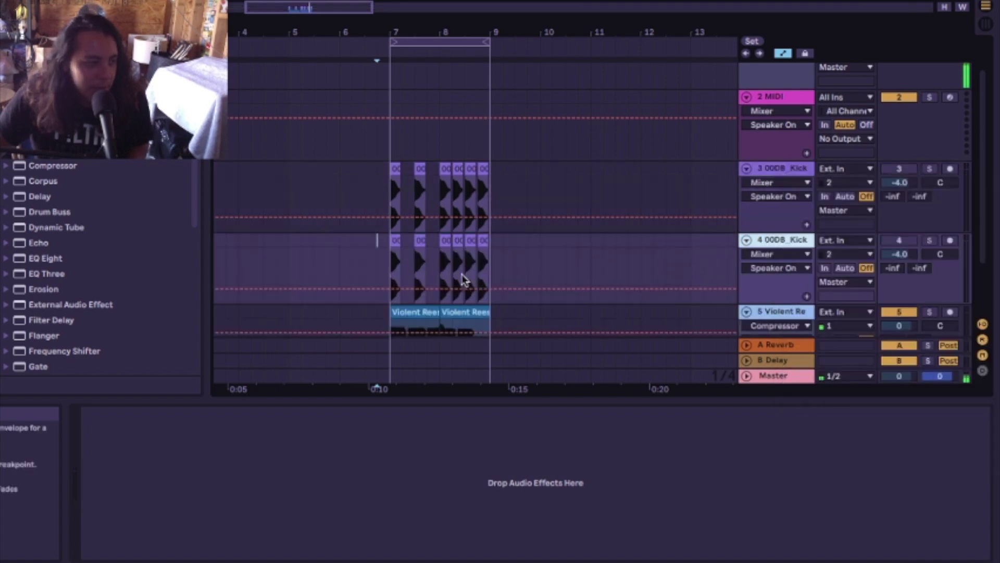
pyautogui.click(899, 242)
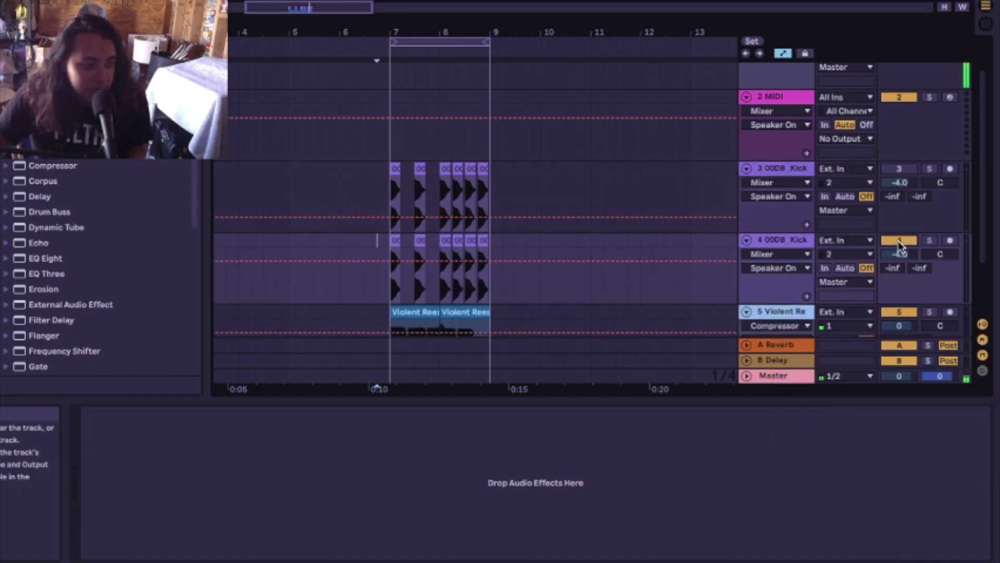
# Step: Rearrange the kick clips on the duplicated track into a different rhythm over bars 7 and 8
pyautogui.moveTo(418, 239); pyautogui.dragTo(435, 243)
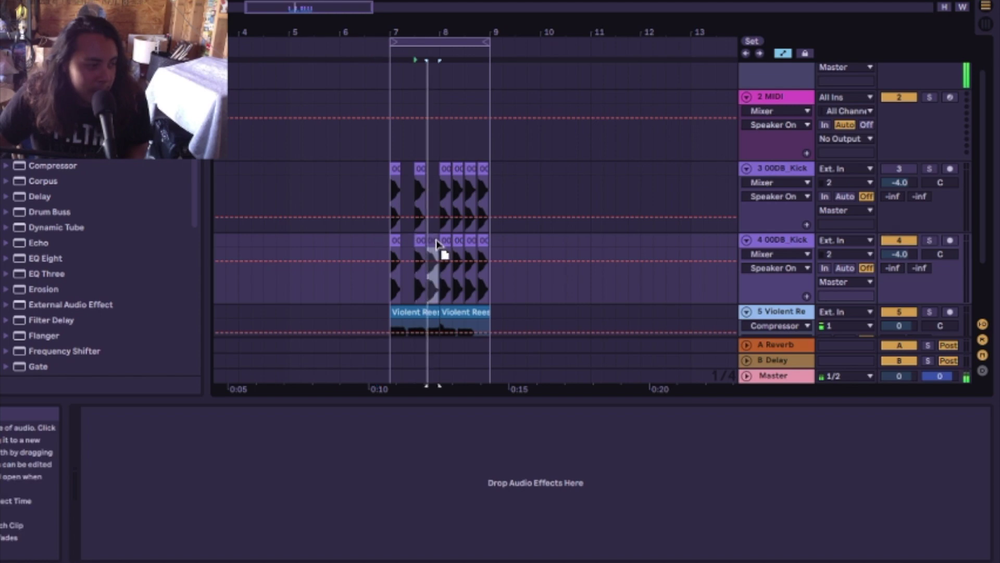
pyautogui.rightClick(455, 248)
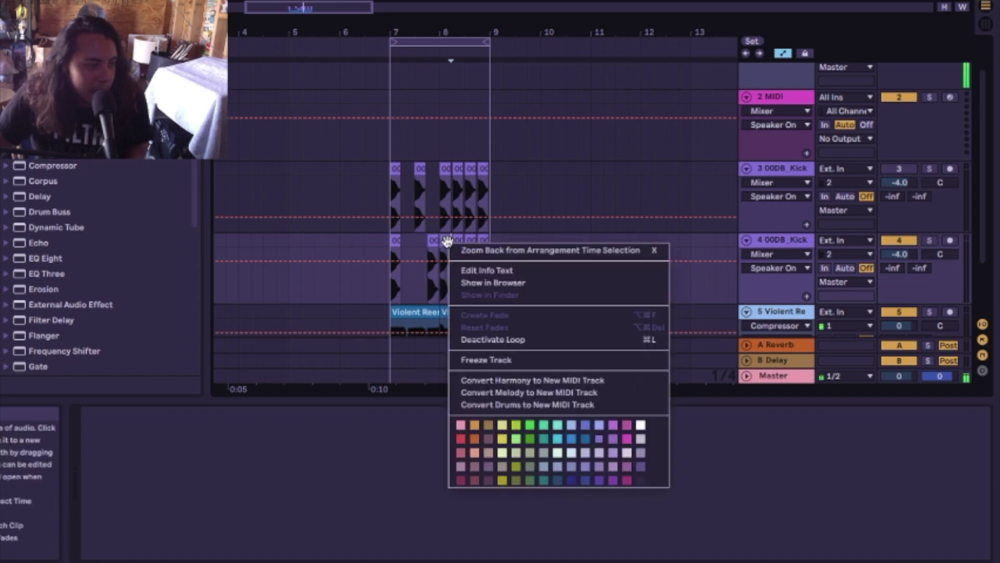
pyautogui.click(490, 339)
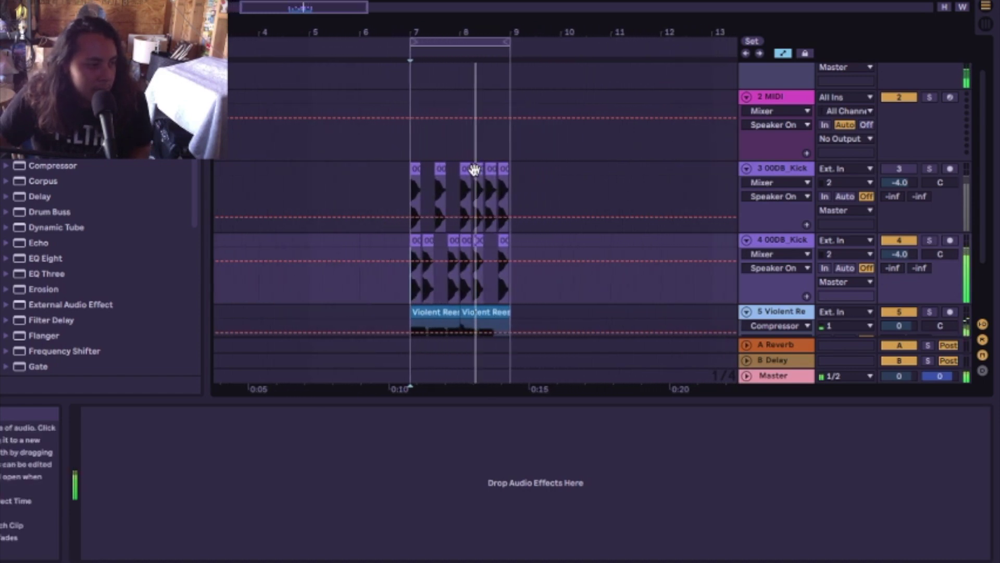
# Step: Thin out the muted original kick track to one hit every half bar over bars 7 and 8, and play the loop
pyautogui.click(459, 167)
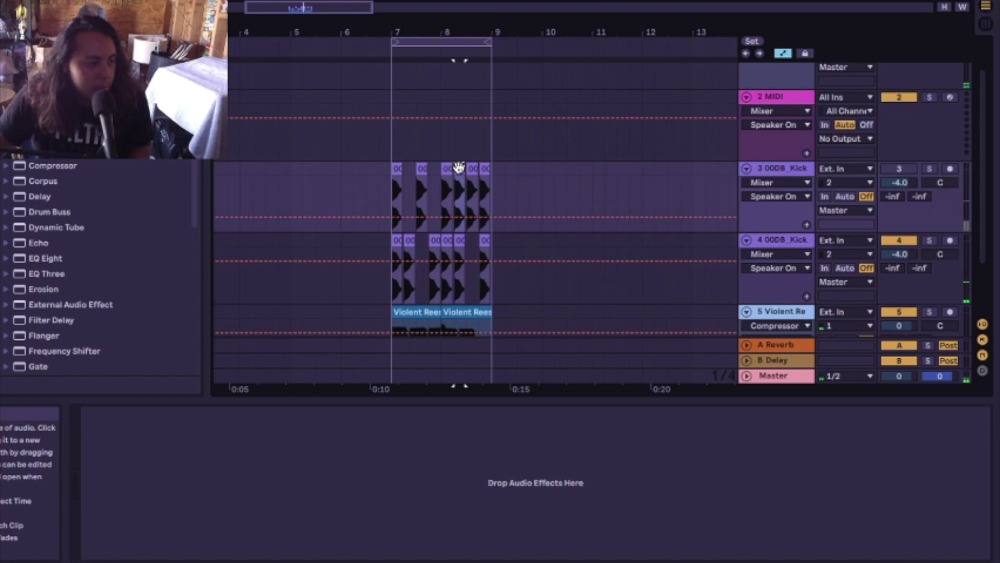
pyautogui.moveTo(458, 168); pyautogui.dragTo(482, 166)
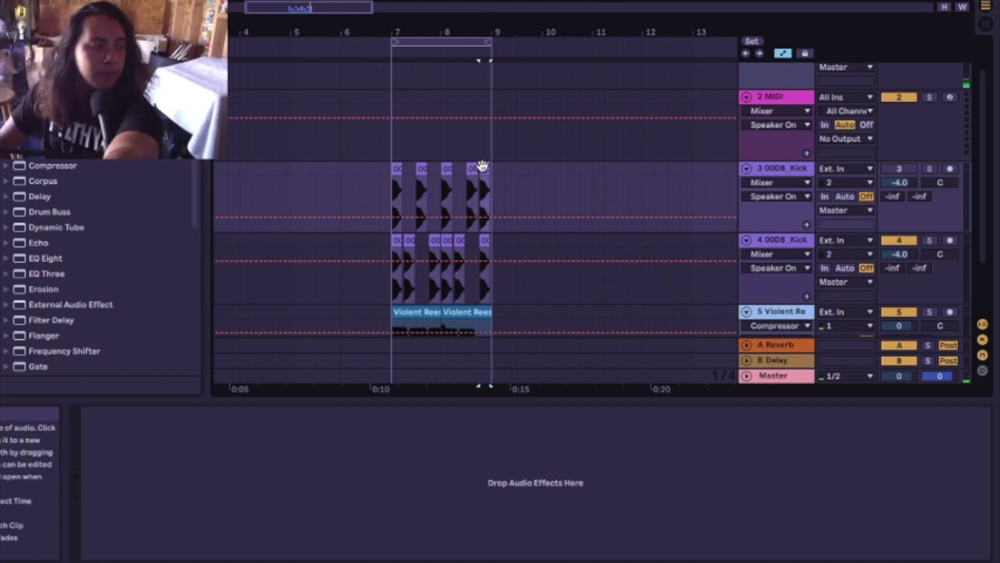
pyautogui.press('space')
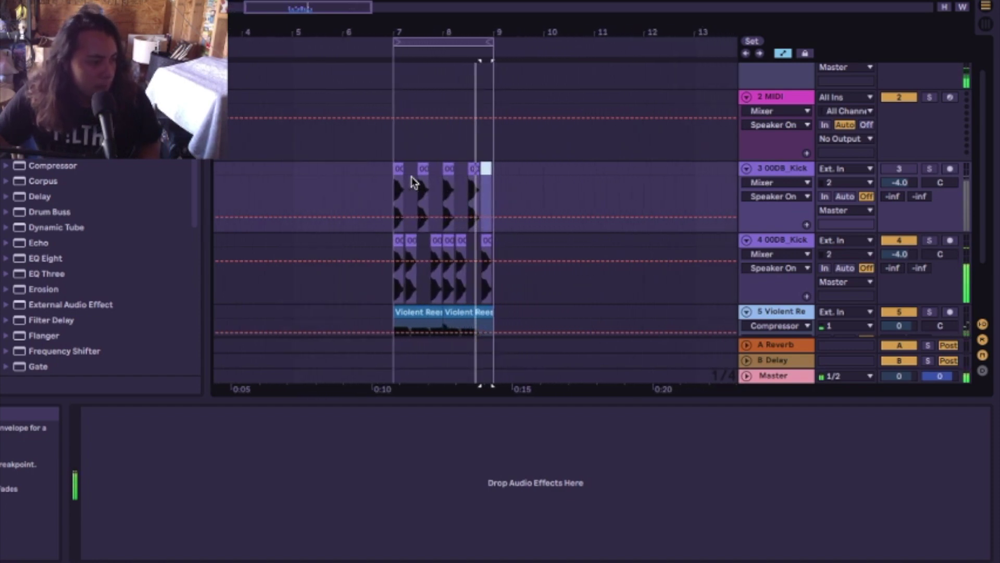
# Step: Show the Compressor on the Violent Reese track and play the loop to watch its gain reduction
pyautogui.click(792, 313)
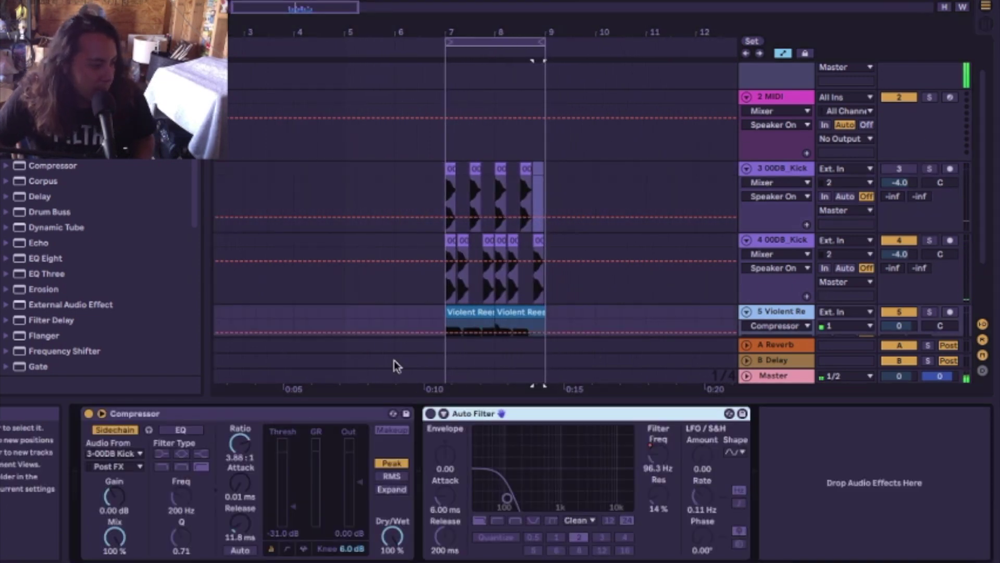
pyautogui.click(227, 416)
pyautogui.press('space')
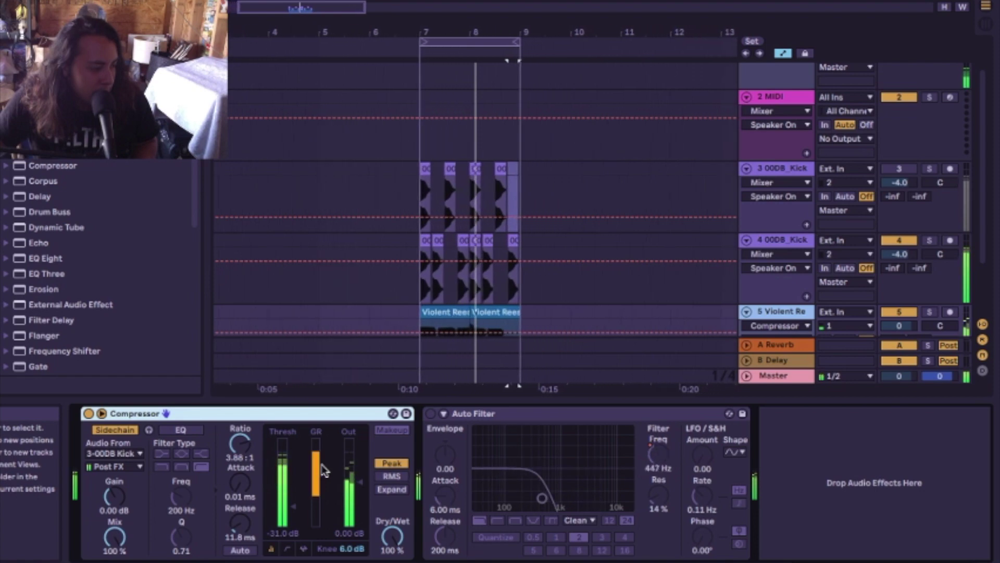
# Step: Set the Compressor to 68 % dry/wet, a 2.42:1 ratio and a -16.4 dB threshold, and restart loop playback
pyautogui.press('space')
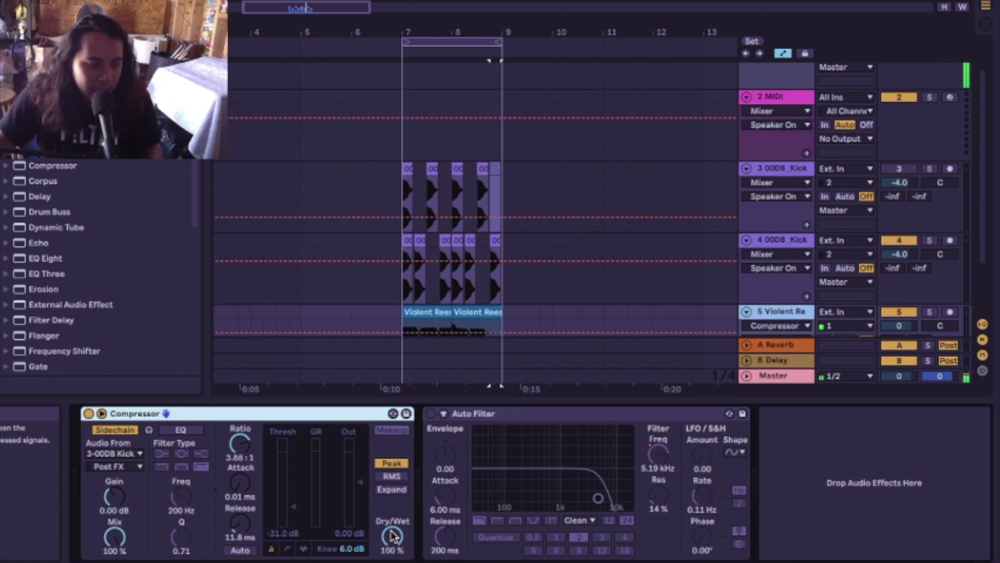
pyautogui.moveTo(393, 537); pyautogui.dragTo(393, 552)
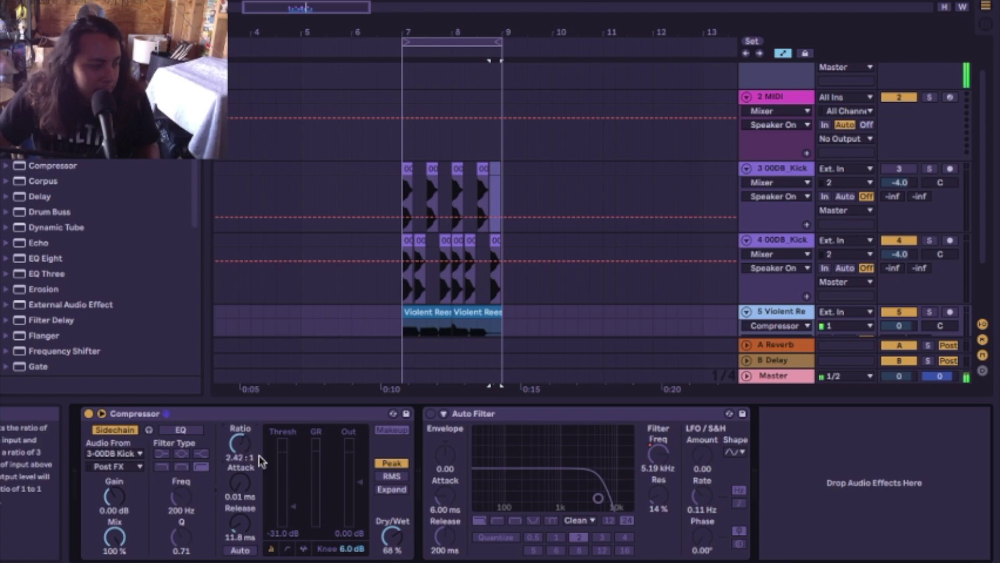
pyautogui.moveTo(292, 503); pyautogui.dragTo(297, 488)
pyautogui.press('space')
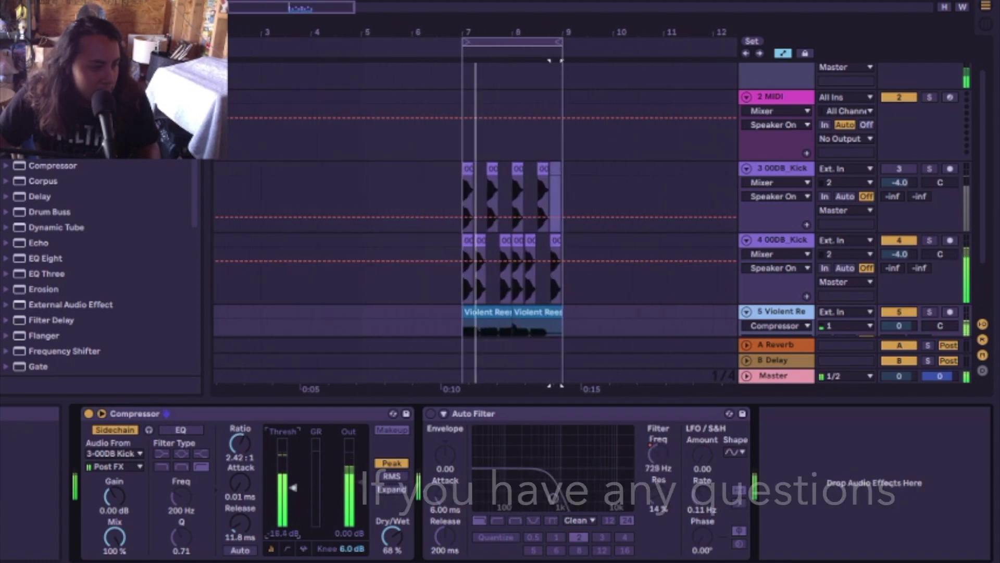
# Step: Mute the duplicated kick on track 4 and unmute the original kick on track 3
pyautogui.click(898, 240)
pyautogui.click(901, 170)
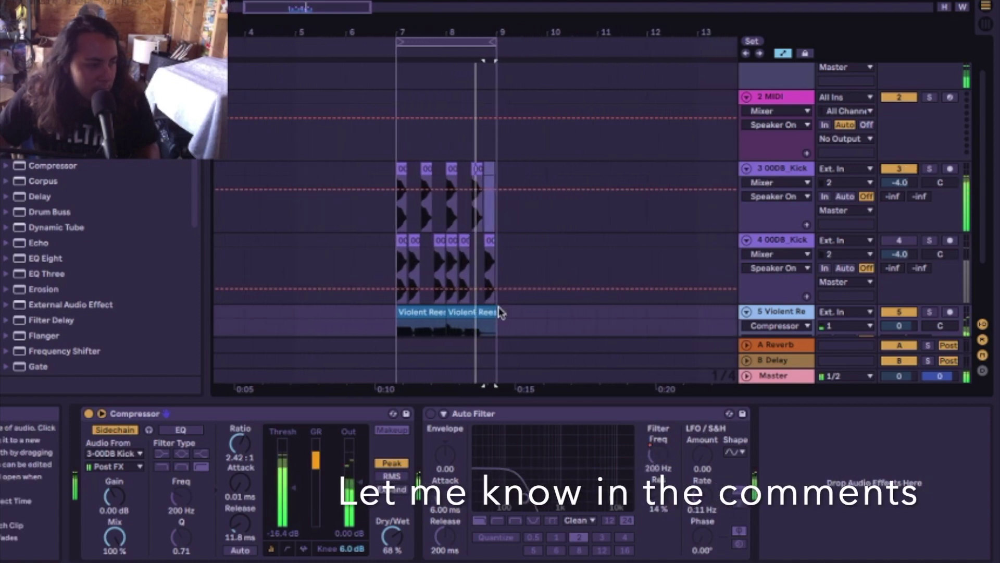
# Step: Intensify the bass ducking by setting the Compressor's ratio to 21.0:1 and its threshold to -inf dB
pyautogui.moveTo(244, 447); pyautogui.dragTo(244, 403)
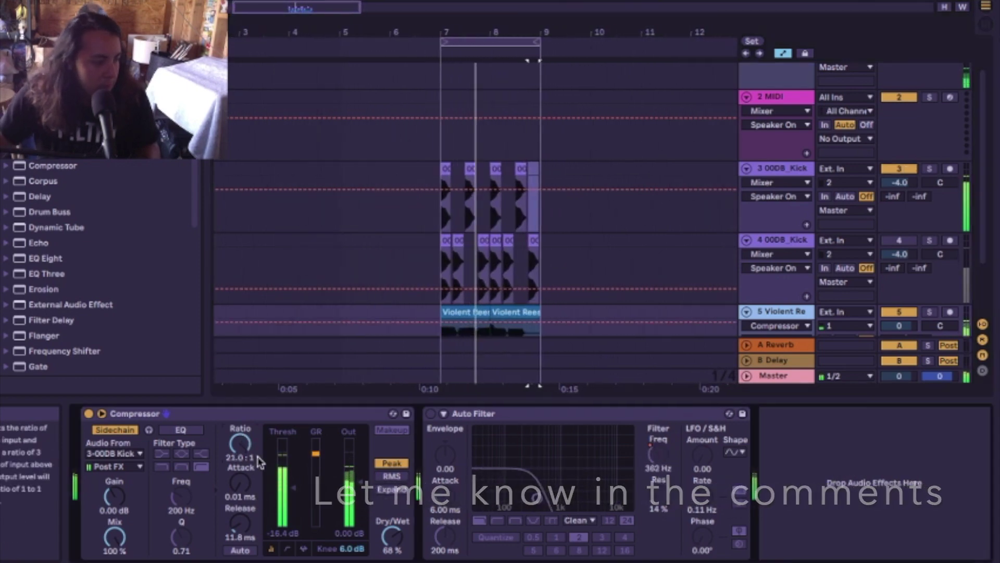
pyautogui.moveTo(288, 506); pyautogui.dragTo(293, 527)
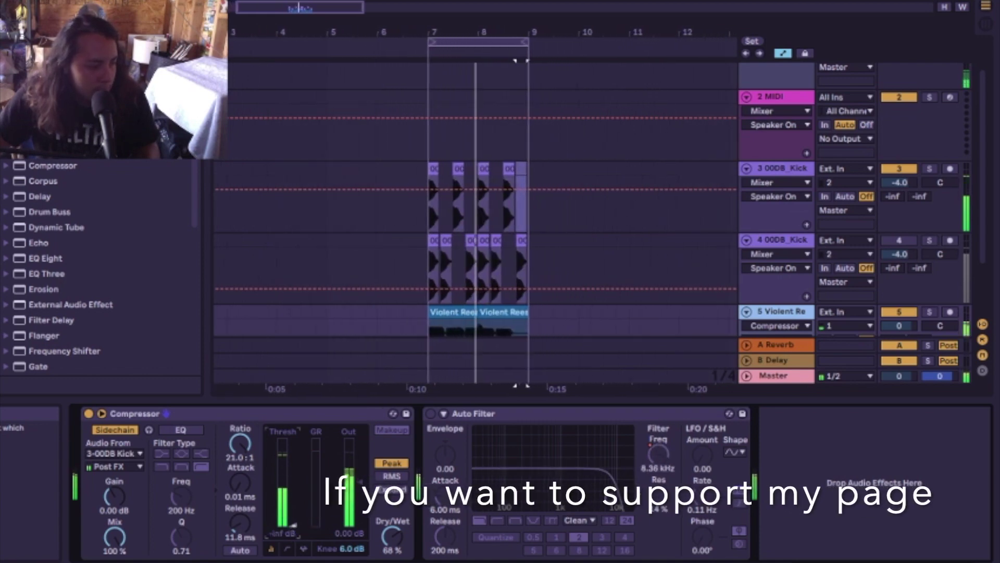